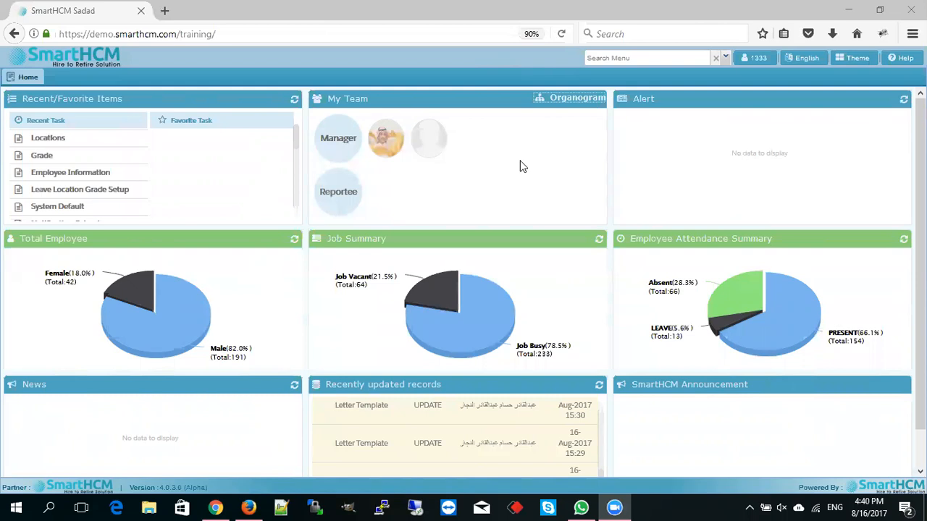
# - Open the Leave Type page from the Leave Management setup
pyautogui.click(727, 62)
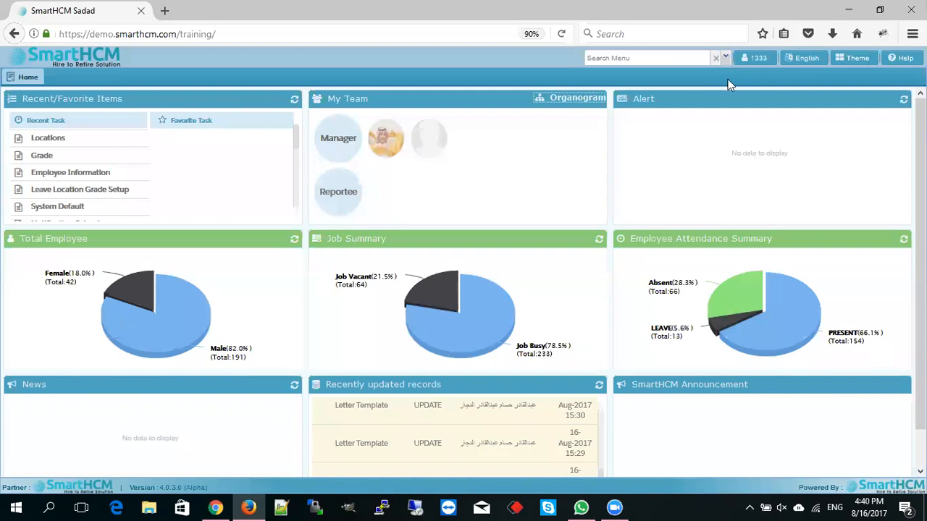
pyautogui.click(725, 58)
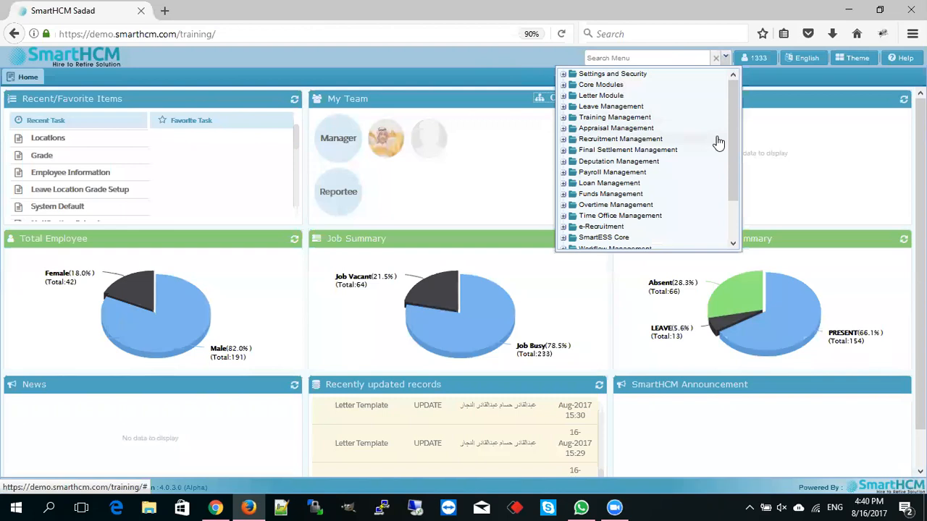
pyautogui.click(564, 106)
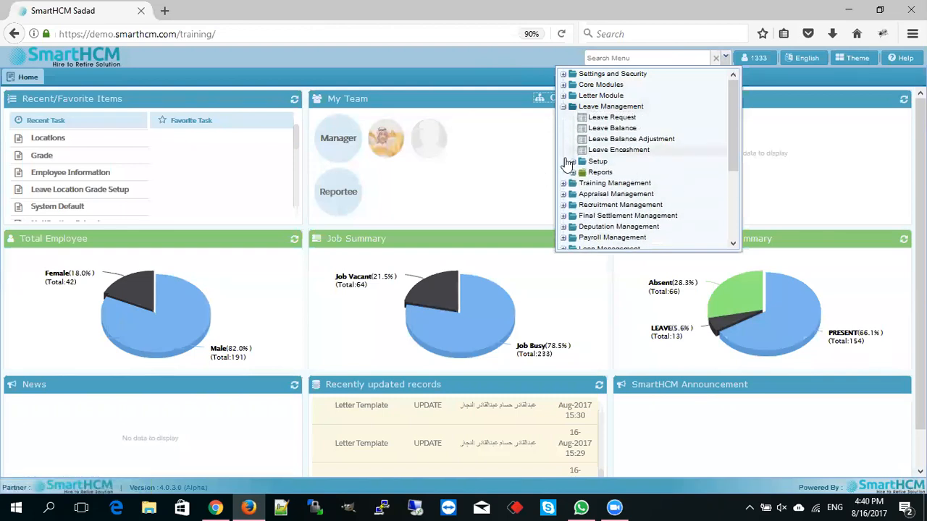
pyautogui.click(573, 161)
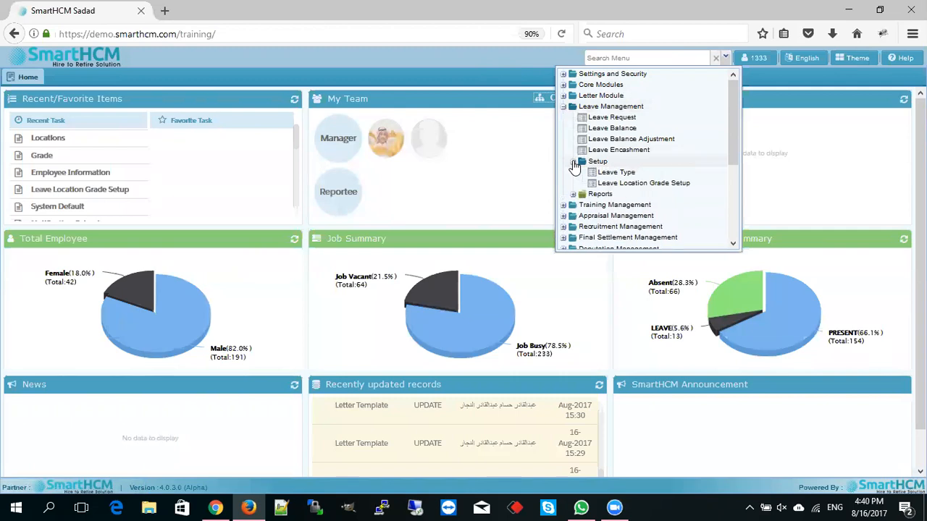
pyautogui.click(616, 172)
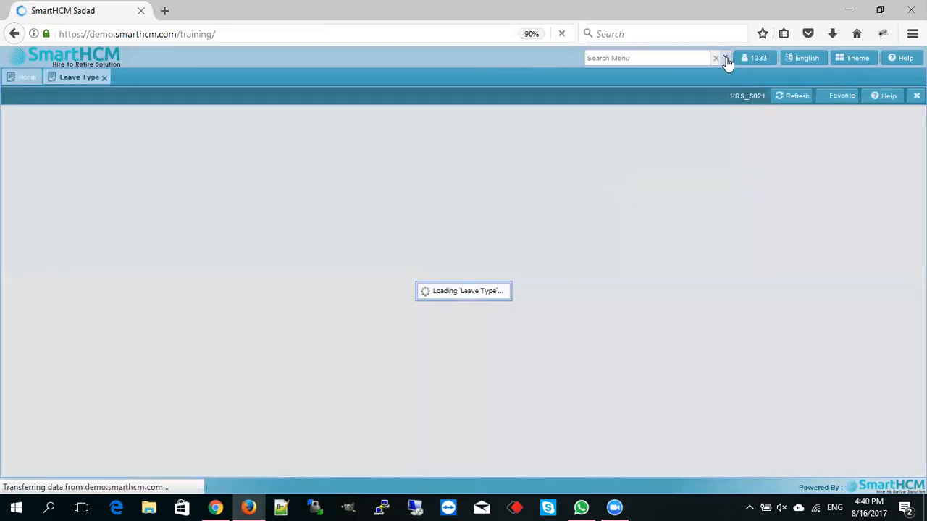
# - Open the Leave Location Grade Setup page as well, and return to the Leave Type page
pyautogui.click(726, 60)
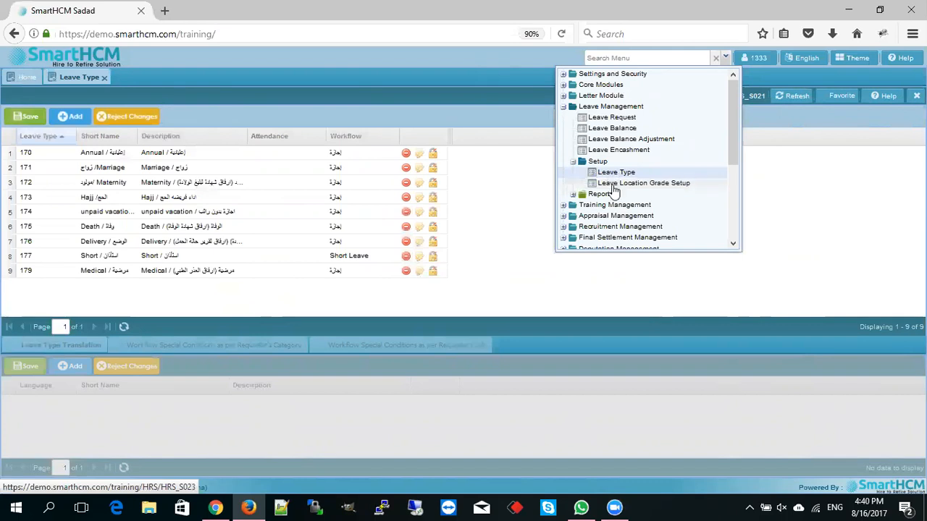
pyautogui.click(644, 184)
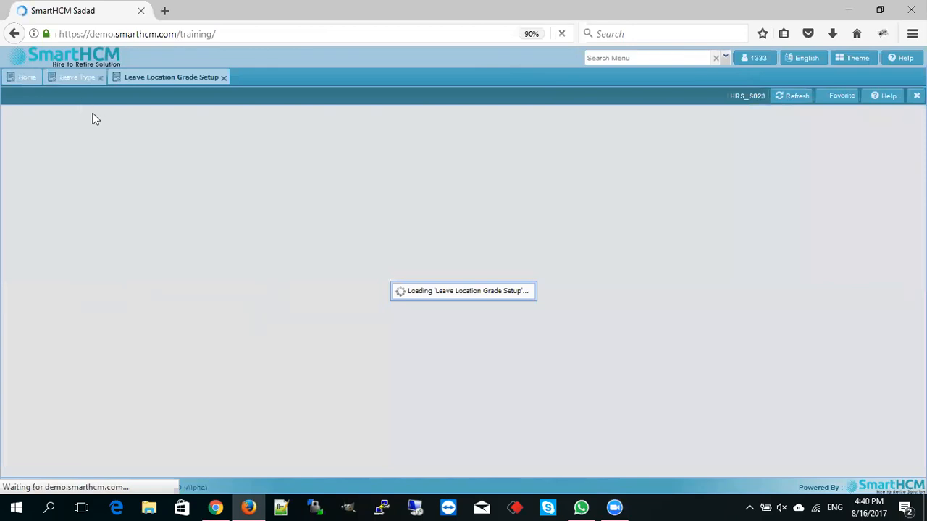
pyautogui.click(76, 78)
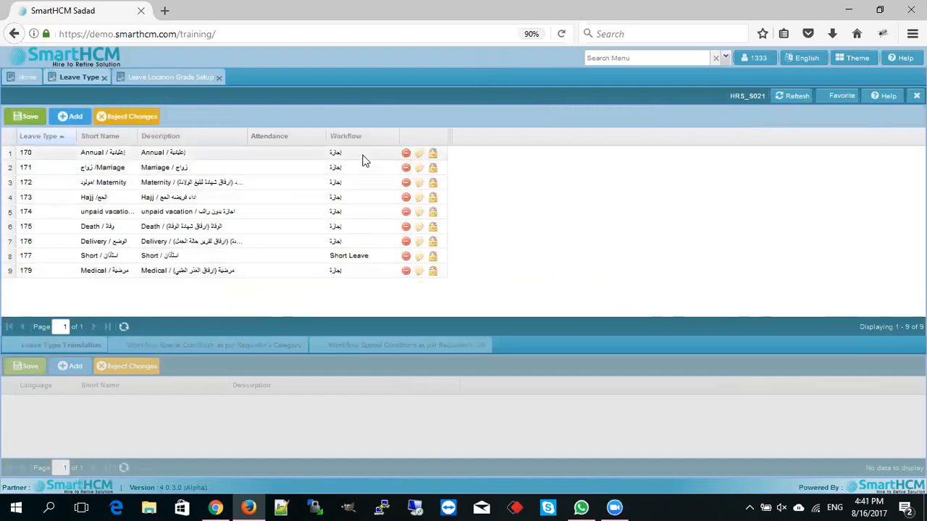
# - Examine the workflow structures available for the Annual leave type (170), keeping إجازة as its workflow
pyautogui.click(433, 155)
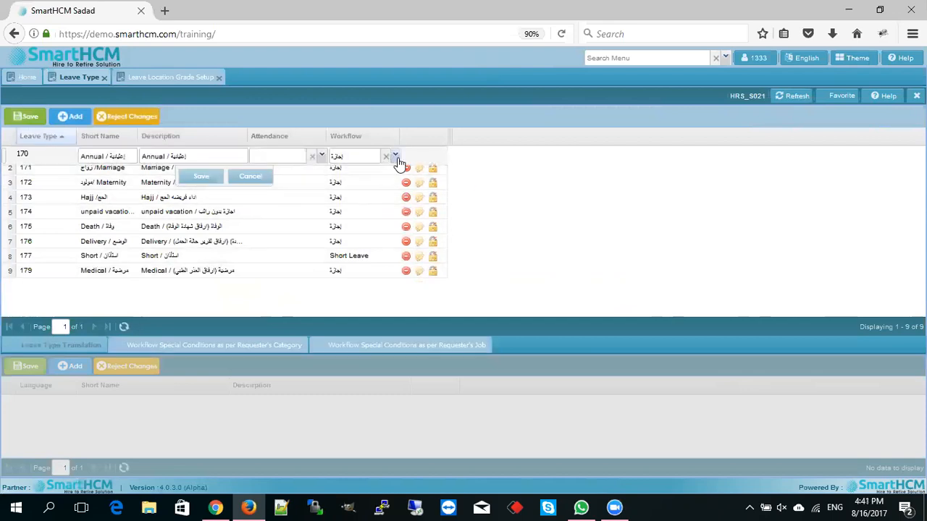
pyautogui.click(396, 157)
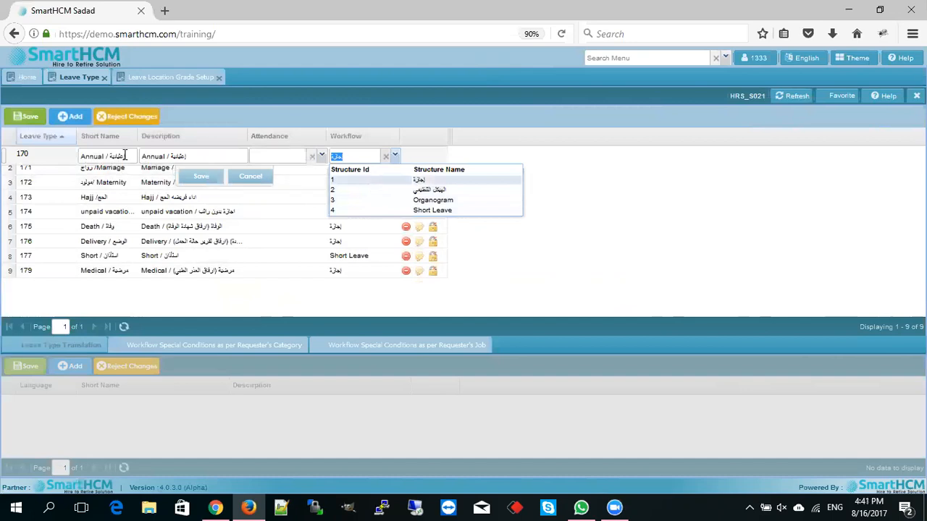
pyautogui.click(420, 181)
pyautogui.press('Return')
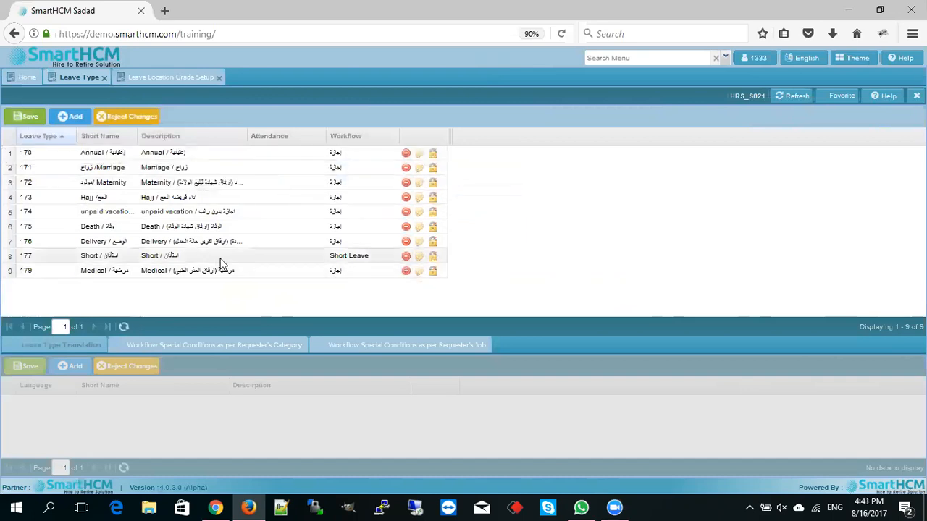
# - Examine the workflow structures available for the Short leave type (177) and leave its row without saving
pyautogui.click(99, 257)
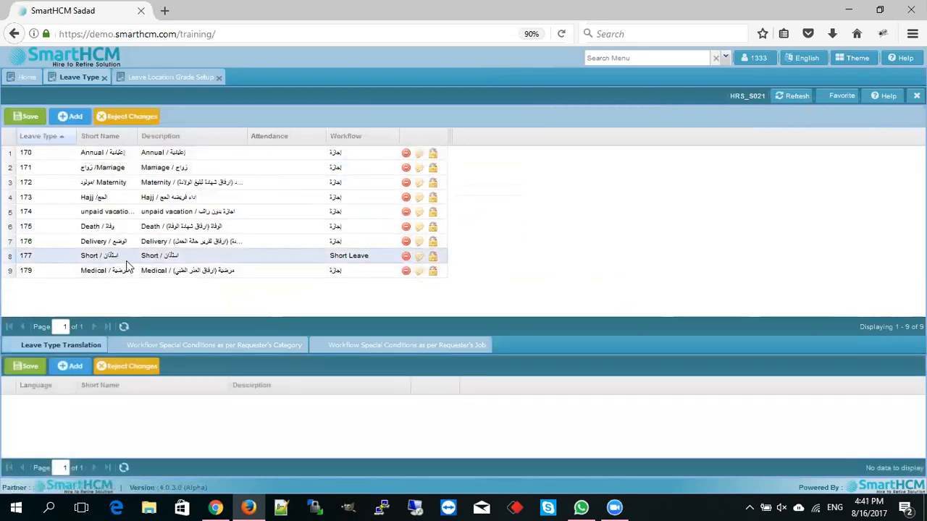
pyautogui.click(430, 258)
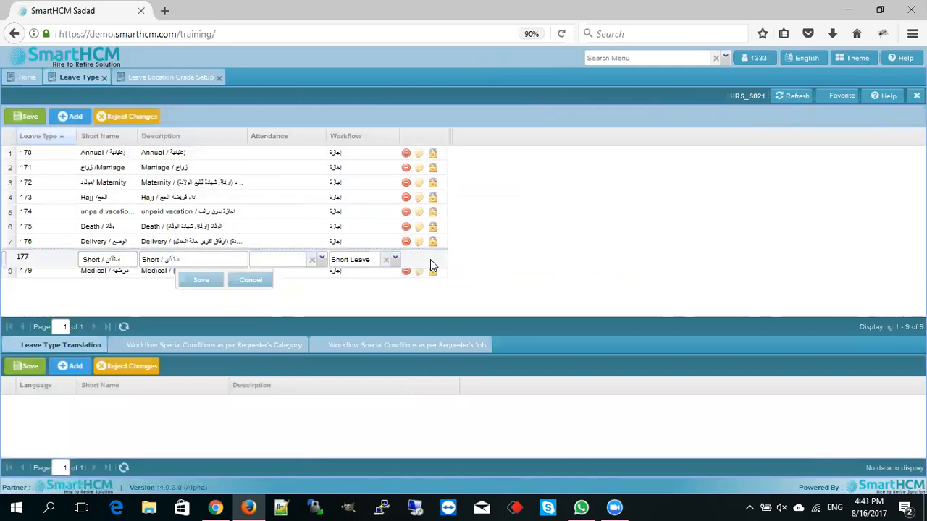
pyautogui.click(398, 262)
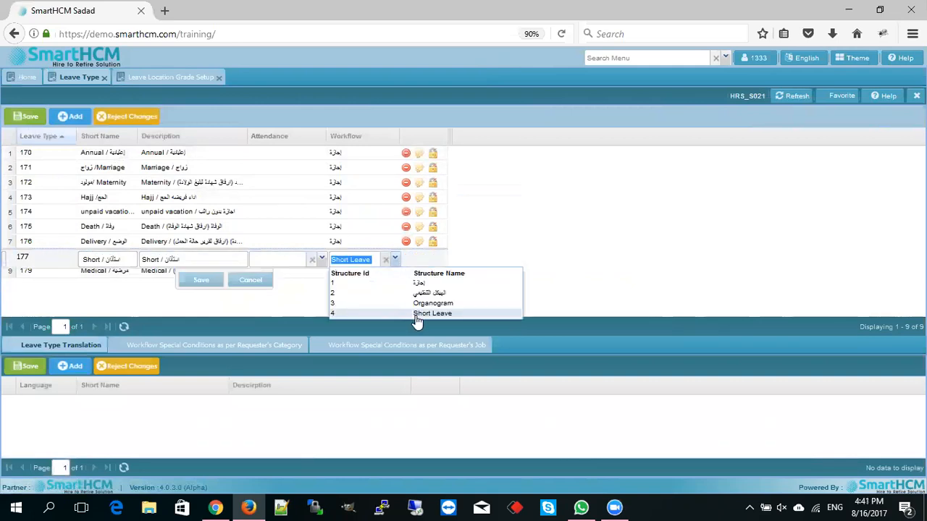
pyautogui.click(430, 318)
pyautogui.click(251, 280)
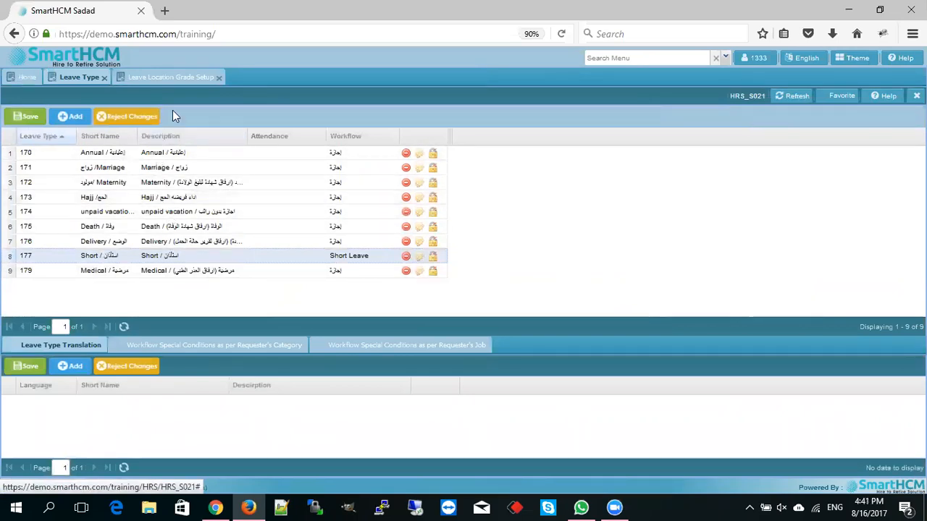
# - In Leave Location Grade Setup, load the Annual leave setup for location General Department and Grade 1A
pyautogui.click(173, 79)
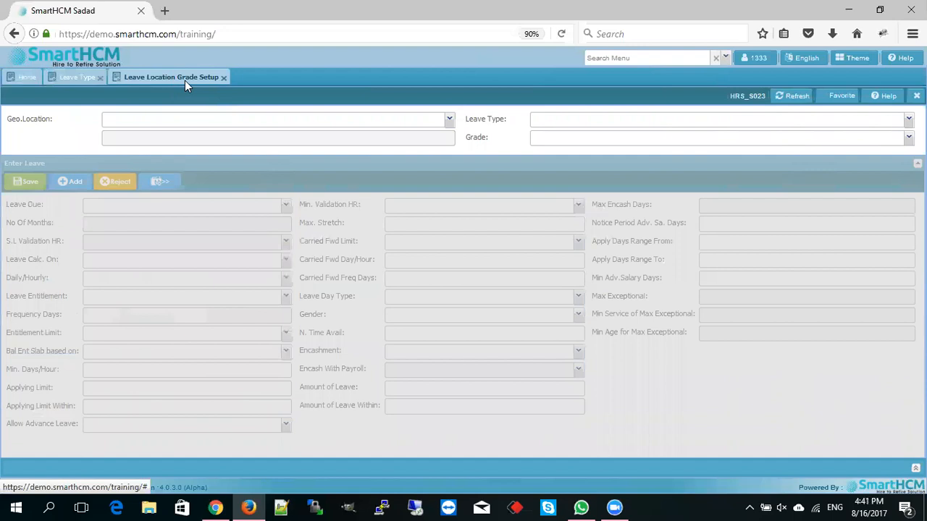
pyautogui.click(450, 120)
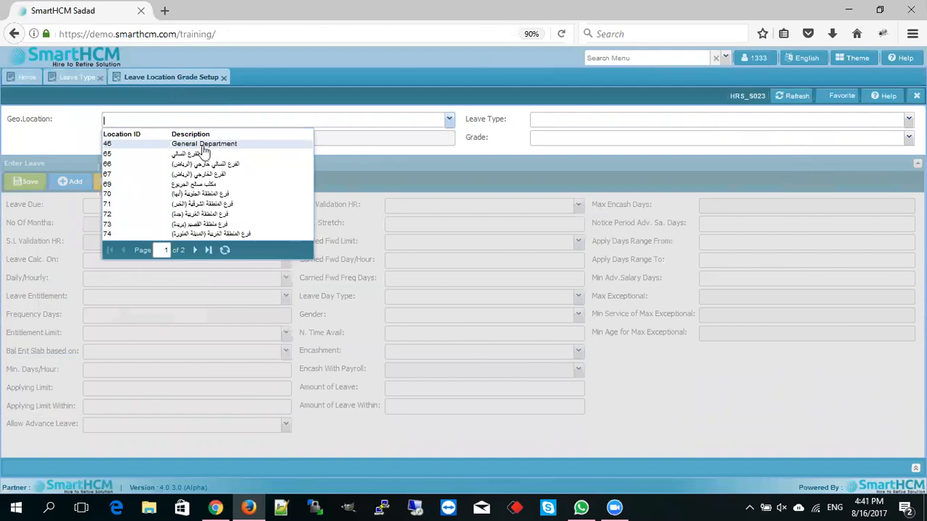
pyautogui.click(201, 144)
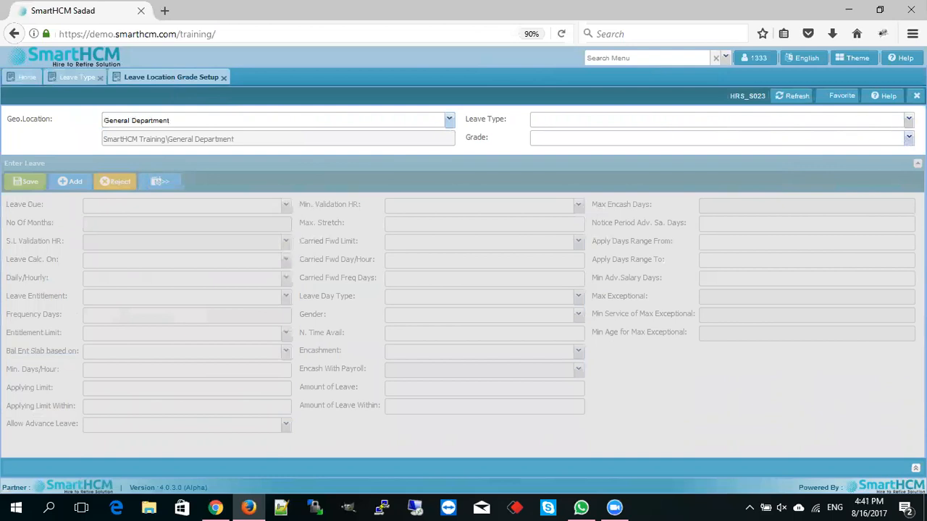
pyautogui.click(909, 120)
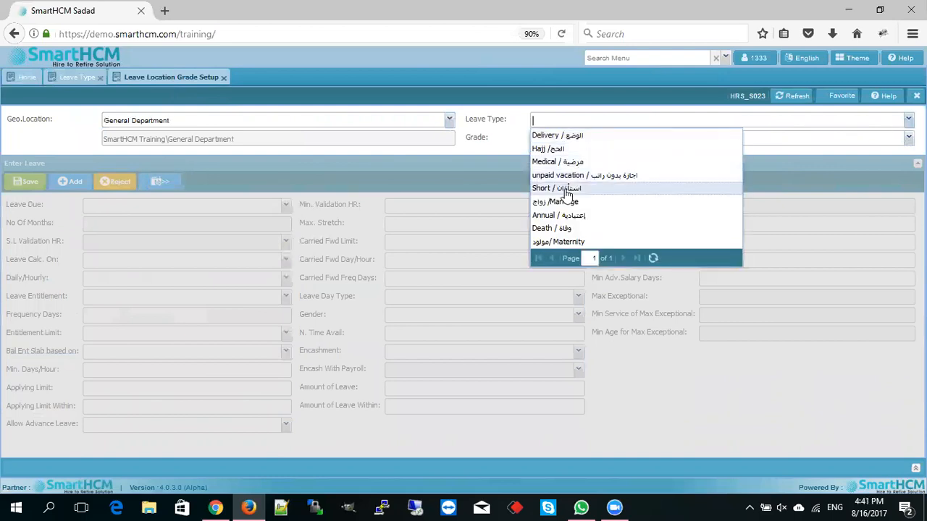
pyautogui.click(559, 216)
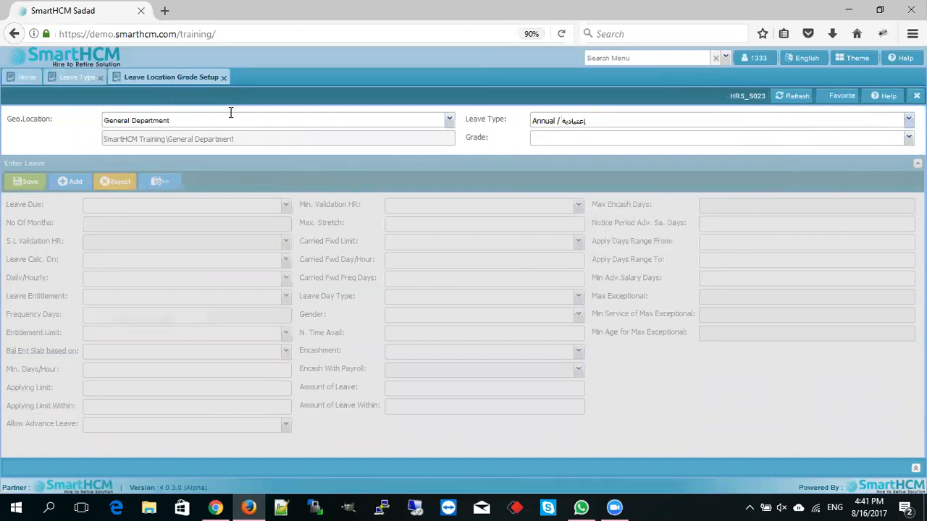
pyautogui.click(908, 137)
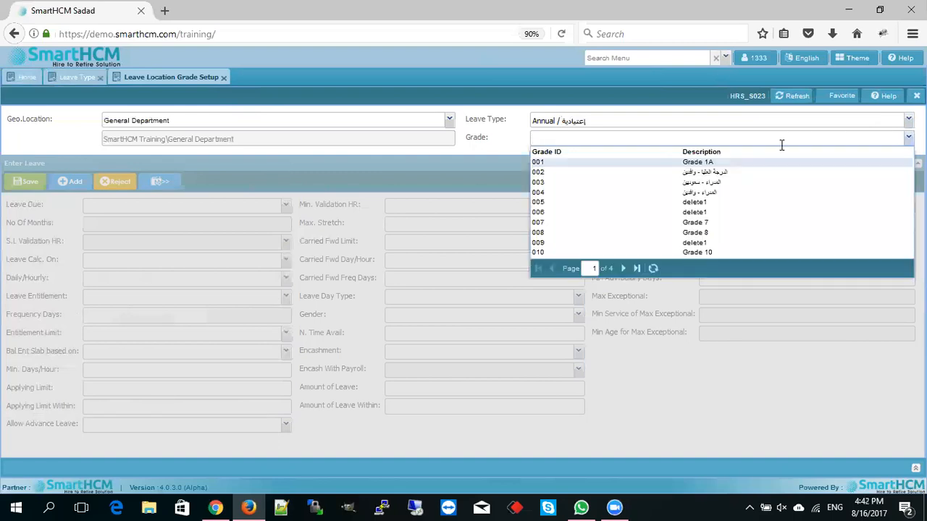
pyautogui.click(701, 164)
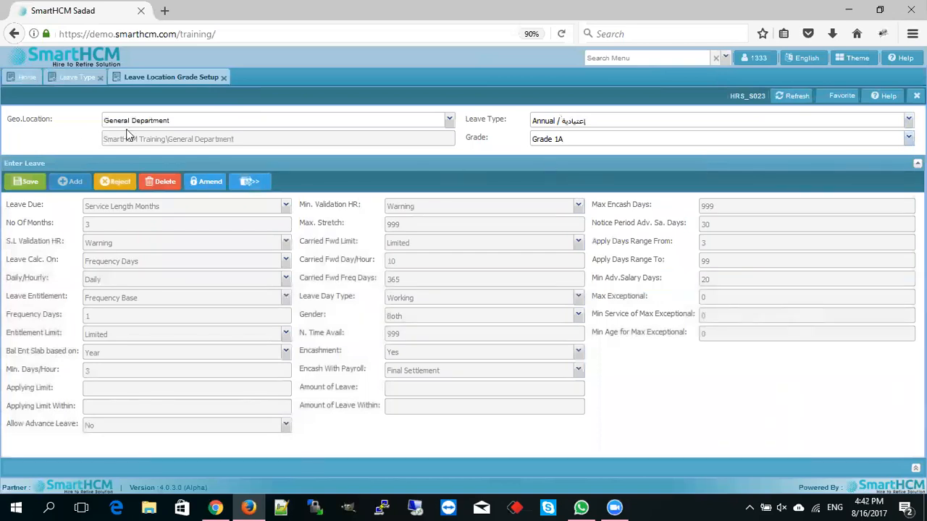
# - Make the Annual leave setup of General Department, Grade 1A editable for amendment
pyautogui.click(168, 120)
pyautogui.click(595, 140)
pyautogui.moveTo(594, 139); pyautogui.dragTo(489, 138)
pyautogui.click(510, 155)
pyautogui.click(208, 181)
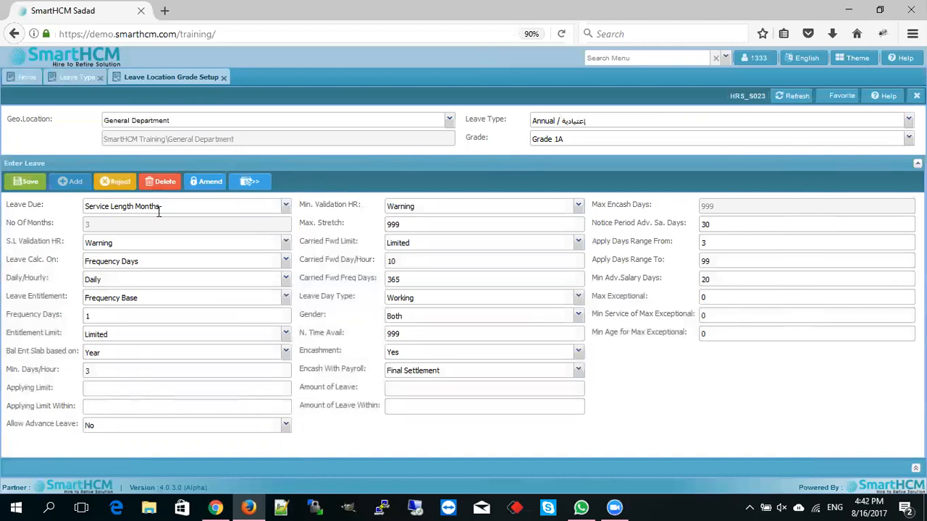
# - Choose Service Length Months for Leave Due and set No Of Months to 6
pyautogui.click(286, 207)
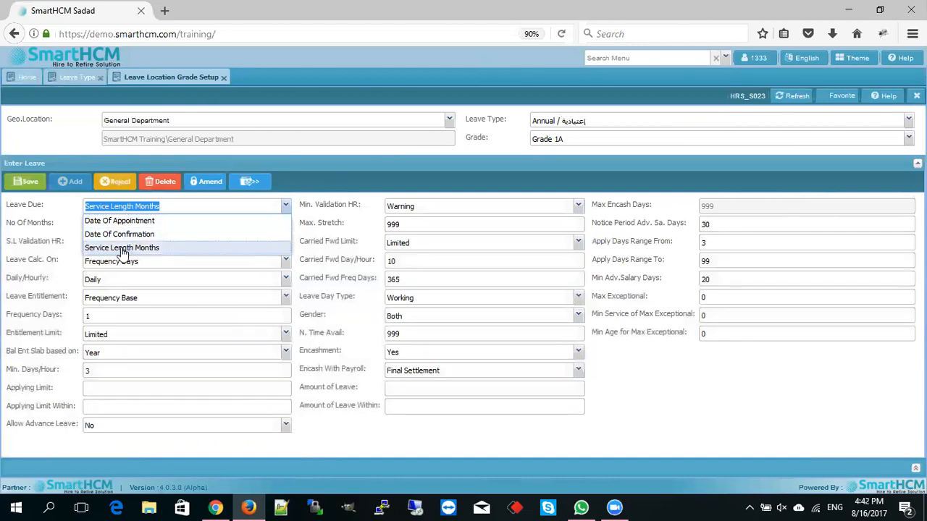
pyautogui.click(32, 207)
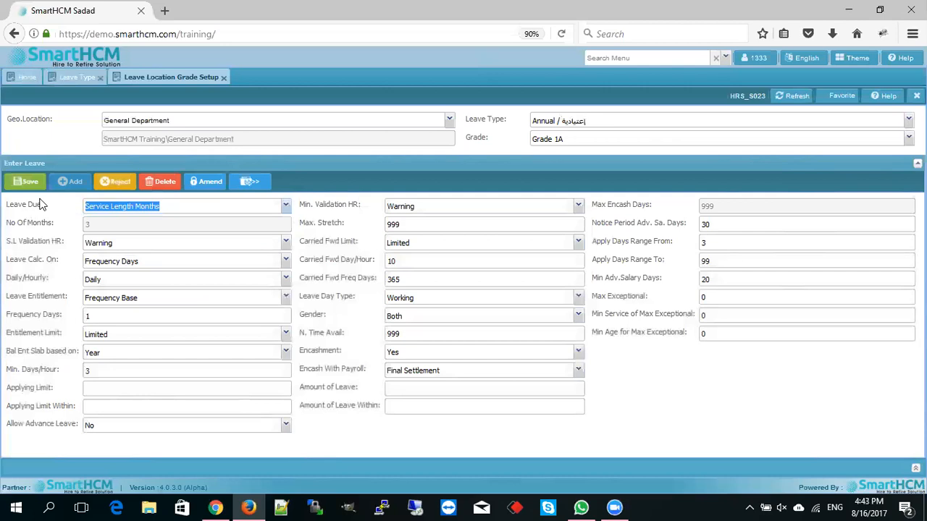
pyautogui.click(287, 208)
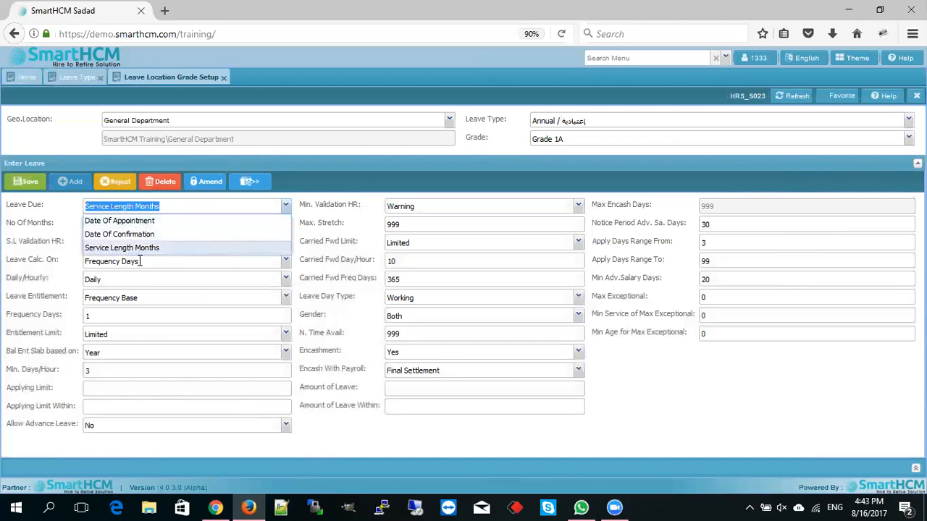
pyautogui.click(119, 247)
pyautogui.click(110, 224)
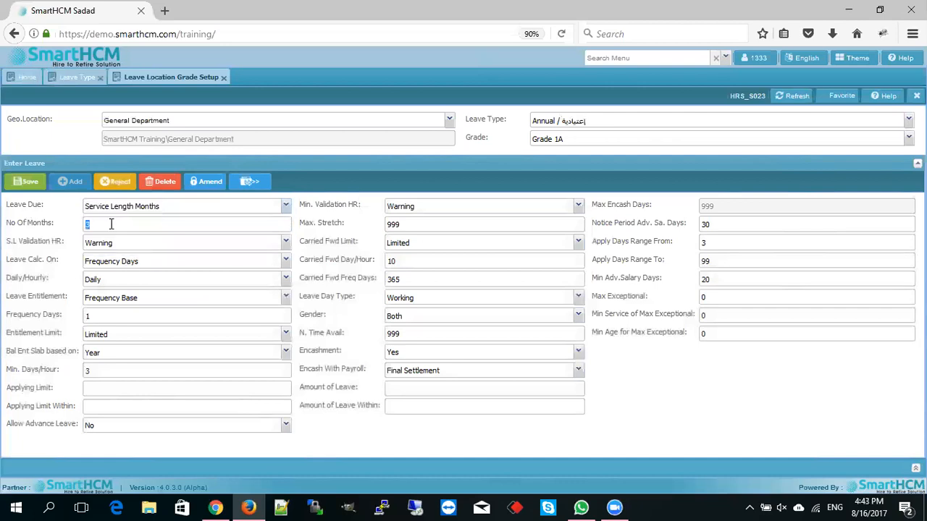
pyautogui.write('1')
pyautogui.doubleClick(110, 225)
pyautogui.write('6')
# - Change Leave Due to Date Of Appointment for the Annual leave type
pyautogui.click(559, 124)
pyautogui.click(593, 119)
pyautogui.moveTo(562, 122); pyautogui.dragTo(534, 123)
pyautogui.click(285, 206)
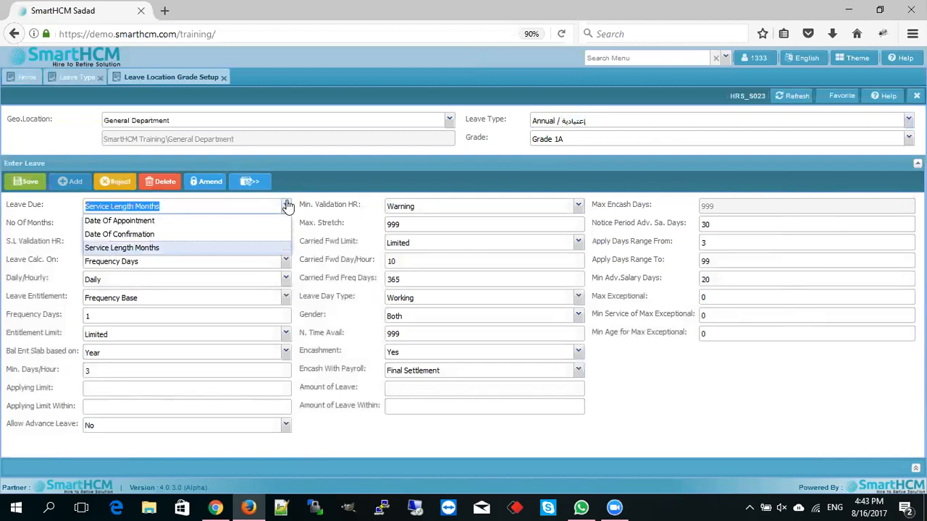
pyautogui.click(121, 221)
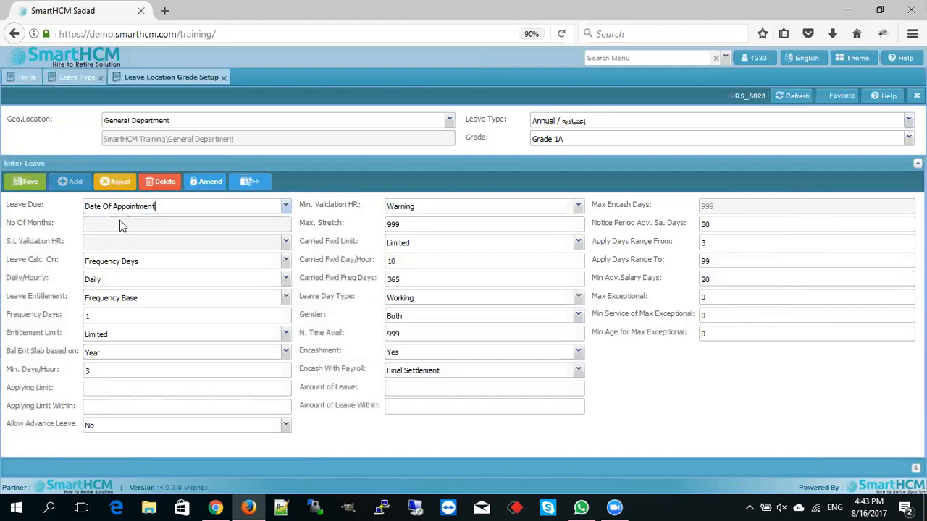
# - Try Date Of Confirmation for Leave Due, and set it back to Service Length Months
pyautogui.click(286, 206)
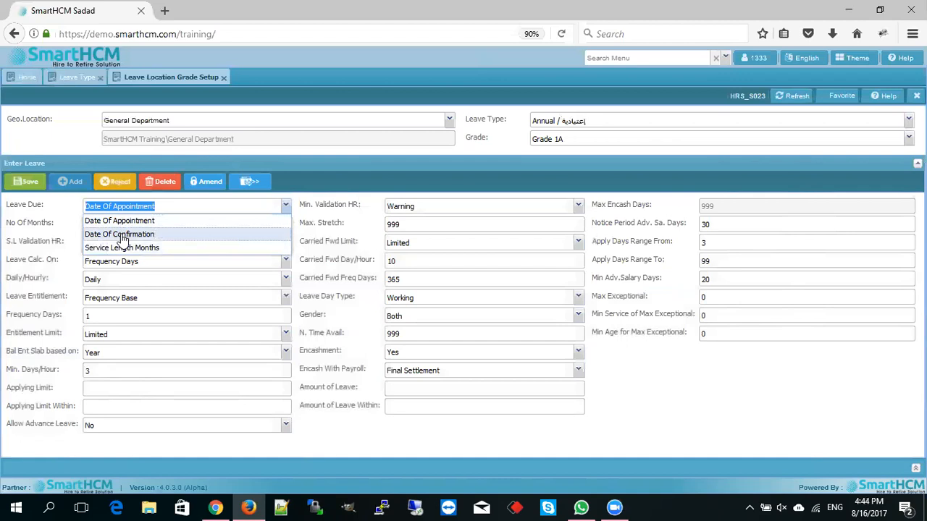
pyautogui.click(124, 235)
pyautogui.click(285, 206)
pyautogui.click(125, 249)
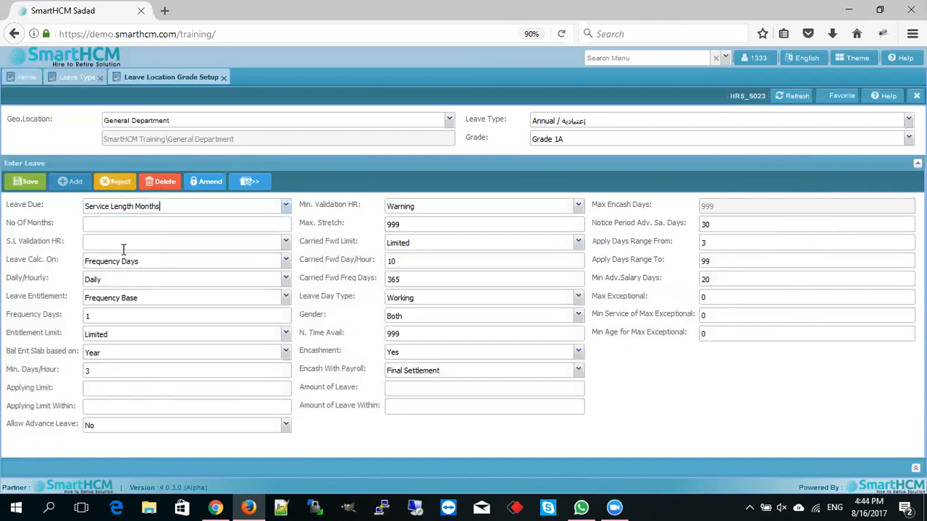
# - Review the Leave Due options and the No Of Months field without changing them
pyautogui.click(285, 207)
pyautogui.click(199, 246)
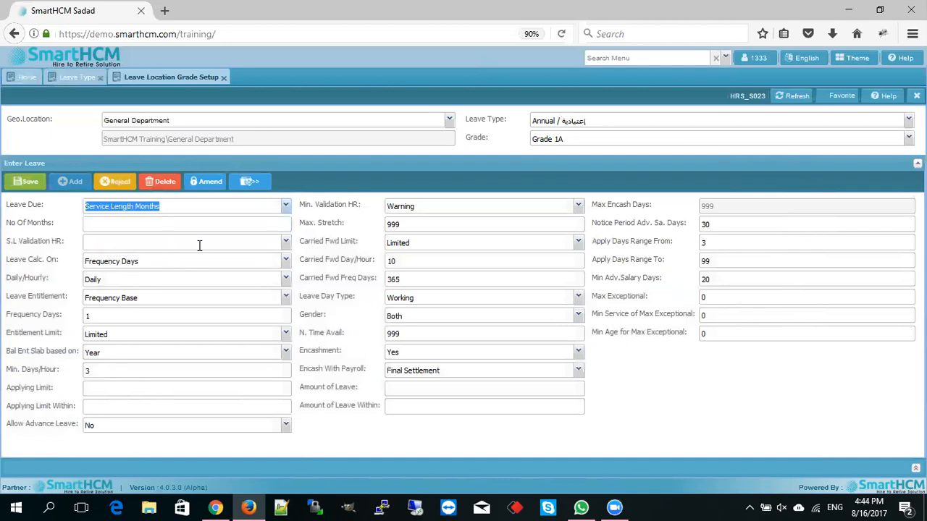
pyautogui.click(119, 224)
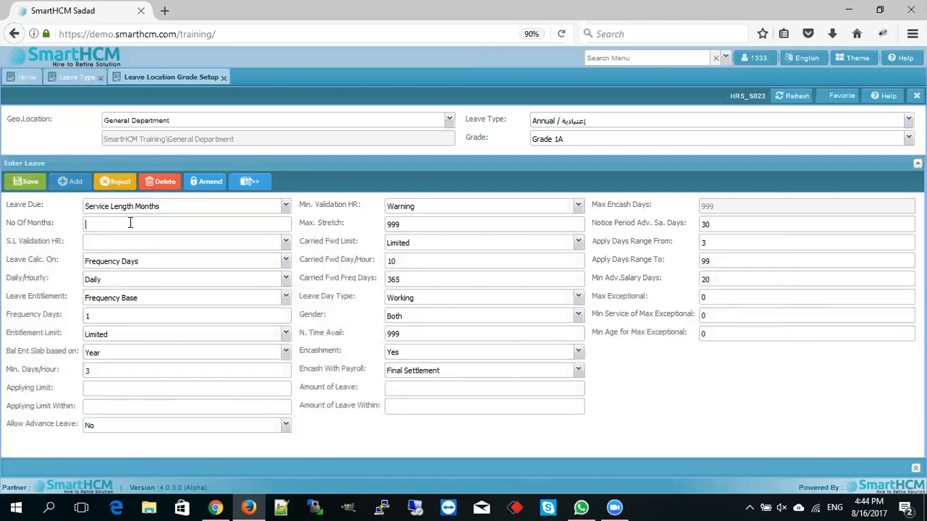
pyautogui.click(285, 206)
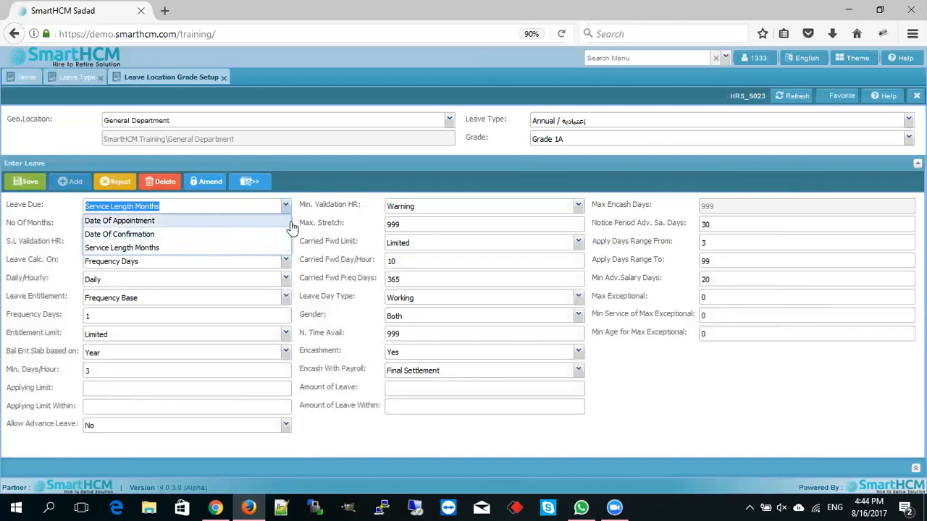
pyautogui.click(307, 205)
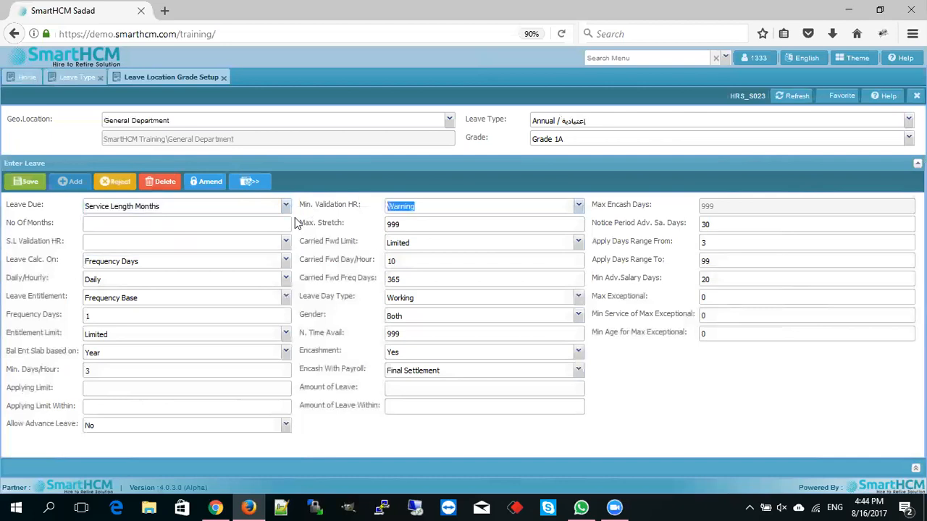
# - Change Leave Due to Date Of Confirmation for the Annual leave type
pyautogui.click(285, 207)
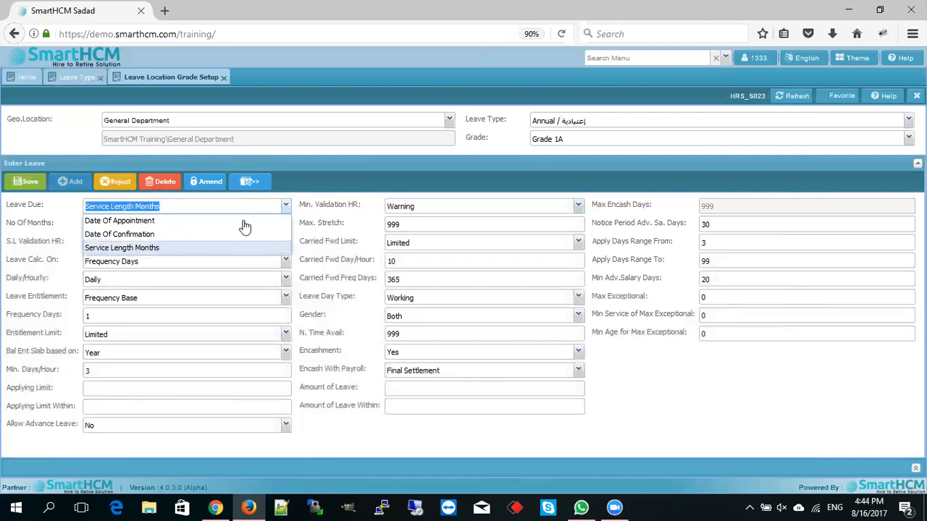
pyautogui.click(163, 234)
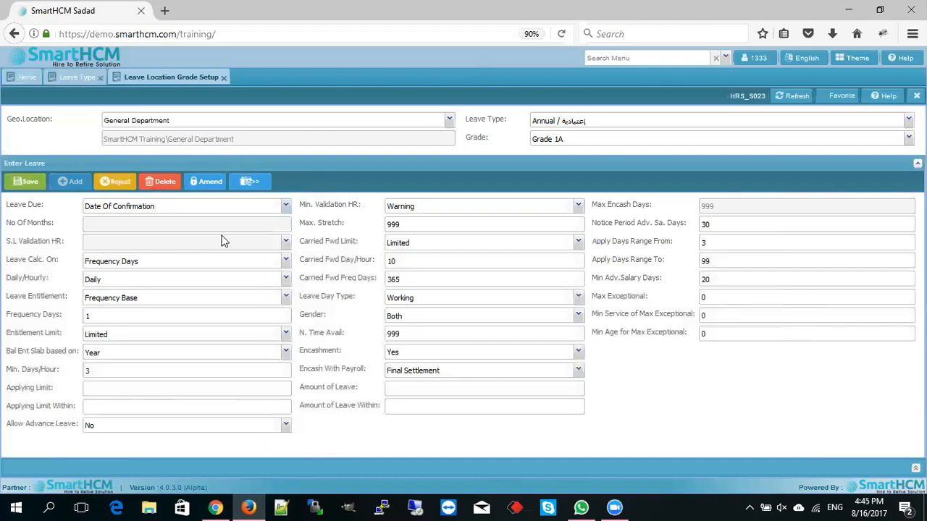
# - Open the Employee Information screen from Core Modules and load an employee's record
pyautogui.click(725, 58)
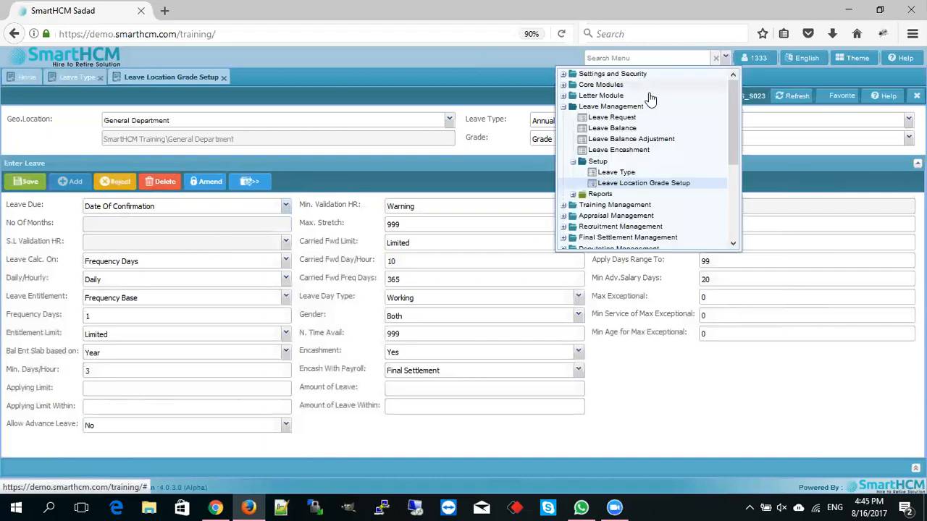
pyautogui.click(563, 107)
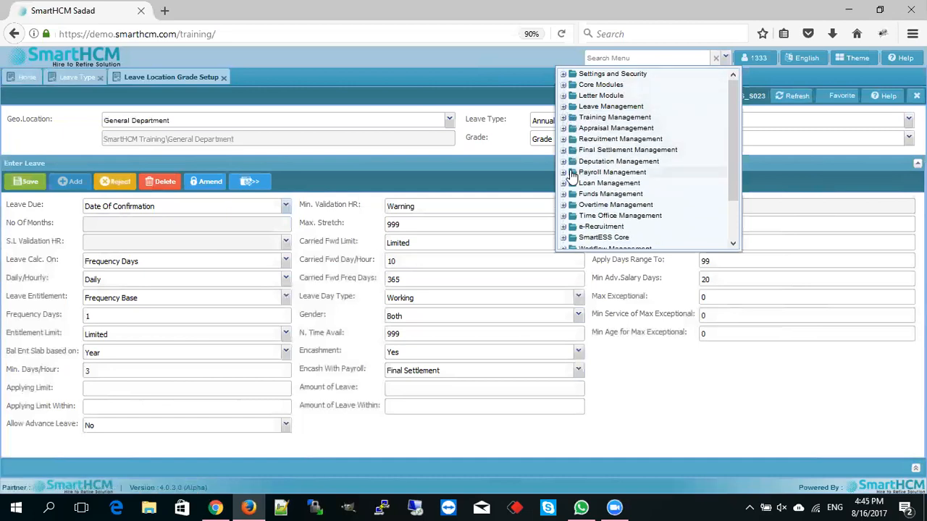
pyautogui.click(564, 85)
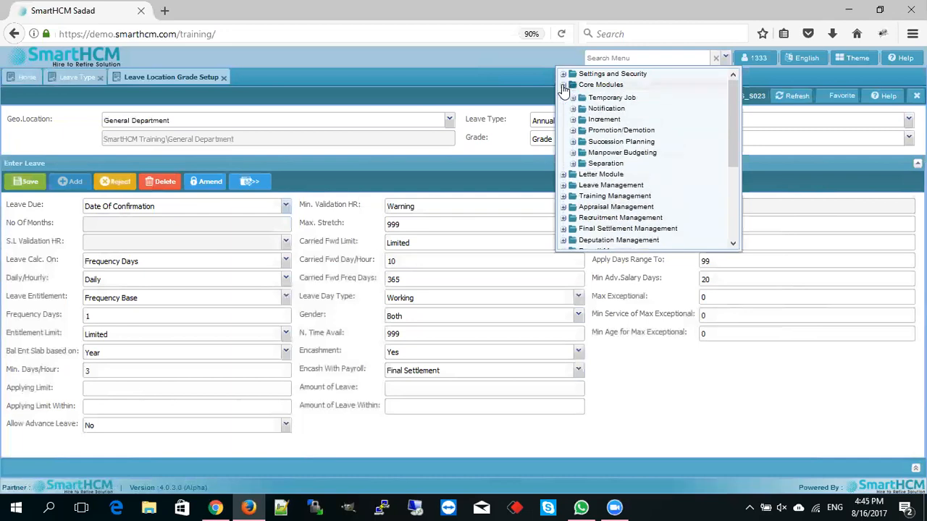
pyautogui.click(573, 118)
pyautogui.click(617, 129)
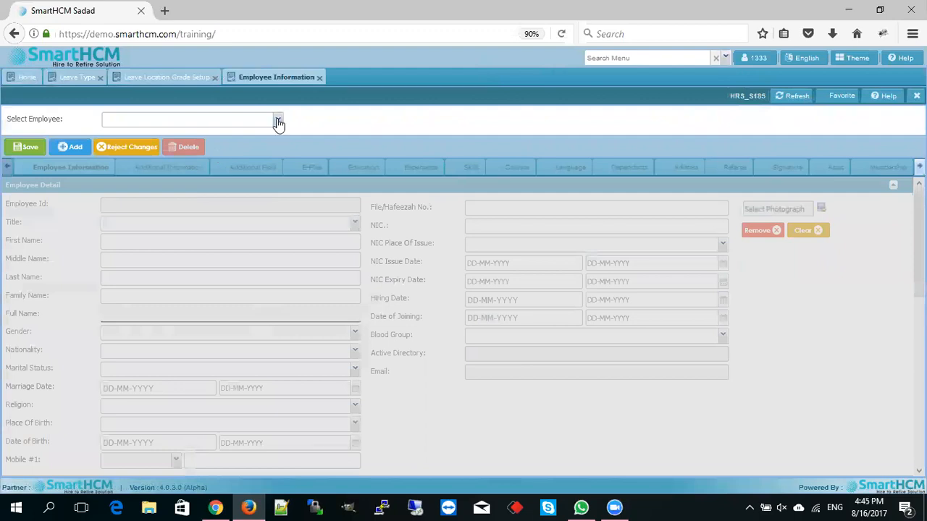
pyautogui.click(278, 120)
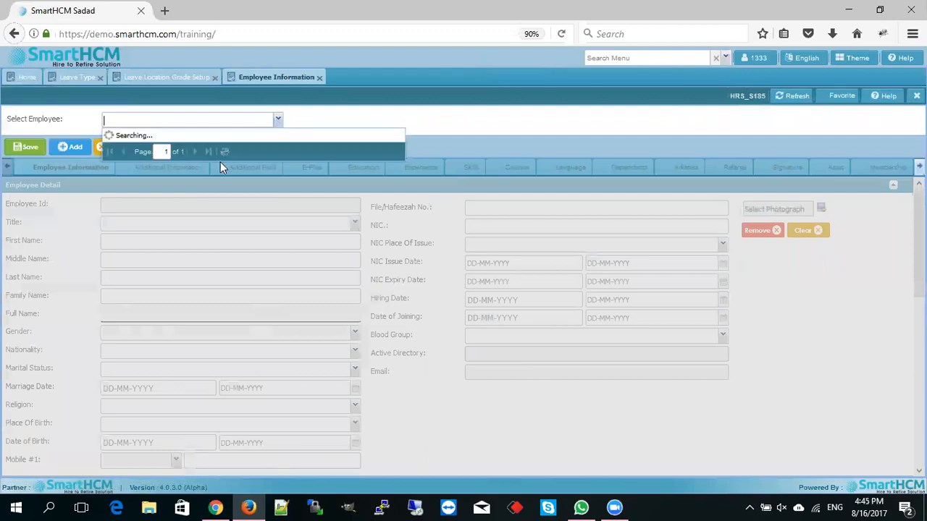
pyautogui.click(179, 175)
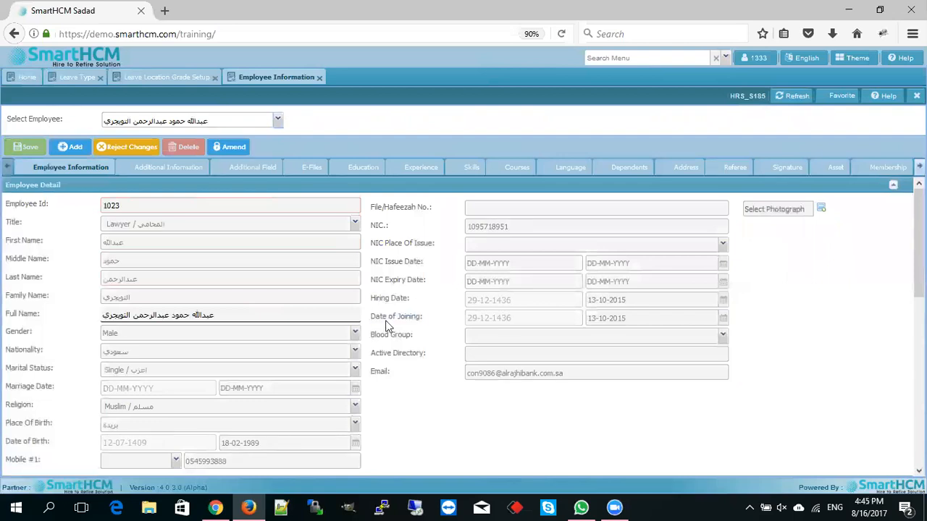
# - Locate the Confirm. Date in the employee's Other Information section and make the record amendable
pyautogui.scroll(-10, 388, 326)
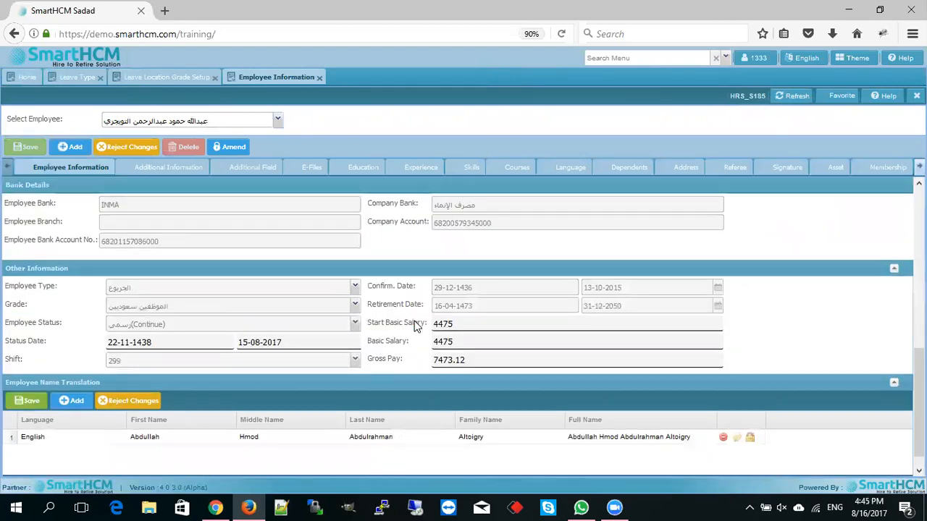
pyautogui.tripleClick(379, 289)
pyautogui.click(229, 145)
pyautogui.click(233, 148)
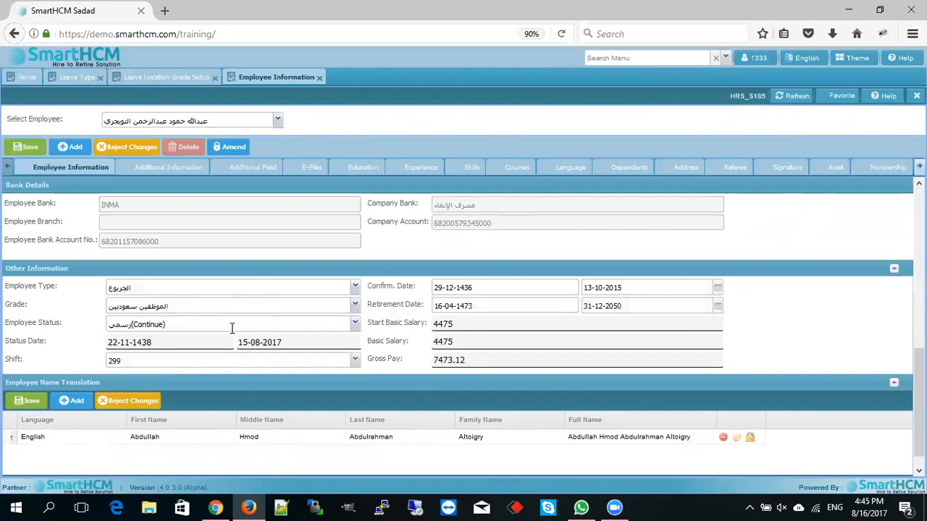
# - Try the فترة تجربة option (ID 378) for Employee Status, and set it back to رسمي (ID 377)
pyautogui.click(192, 324)
pyautogui.click(355, 324)
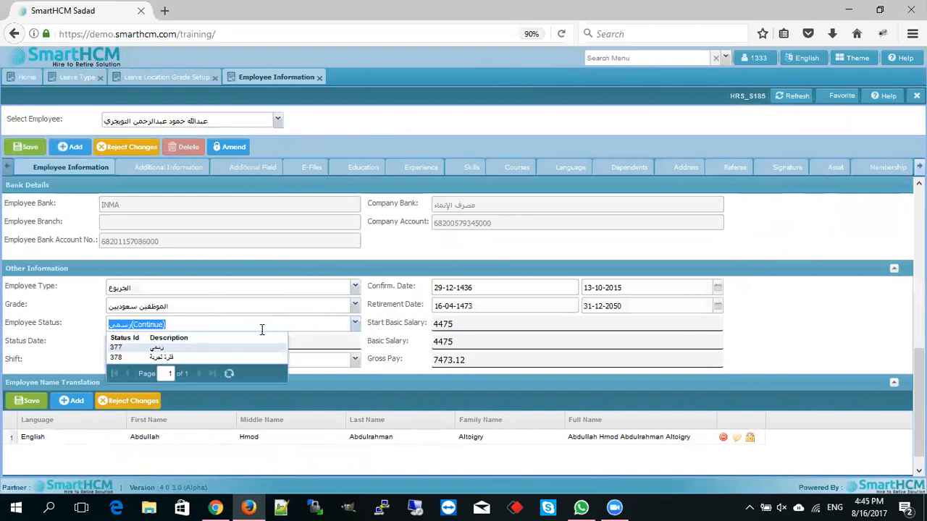
pyautogui.click(155, 359)
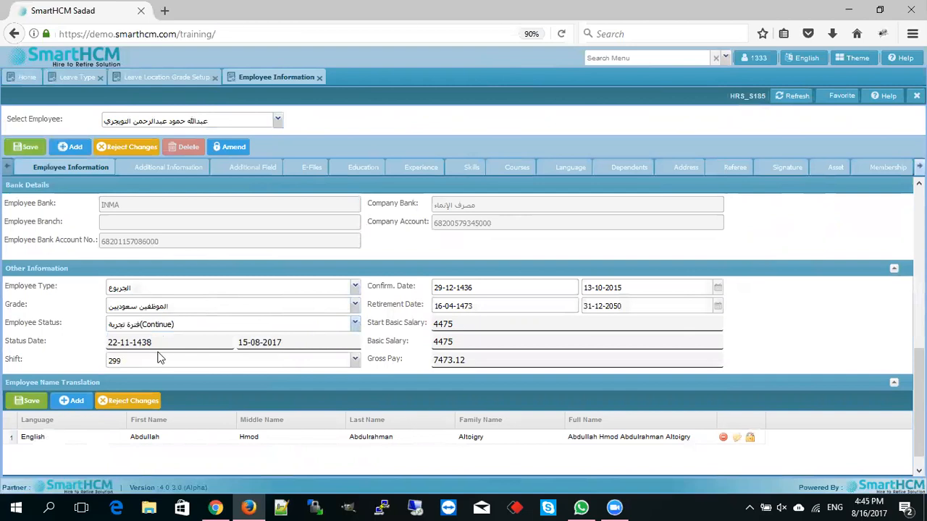
pyautogui.click(356, 325)
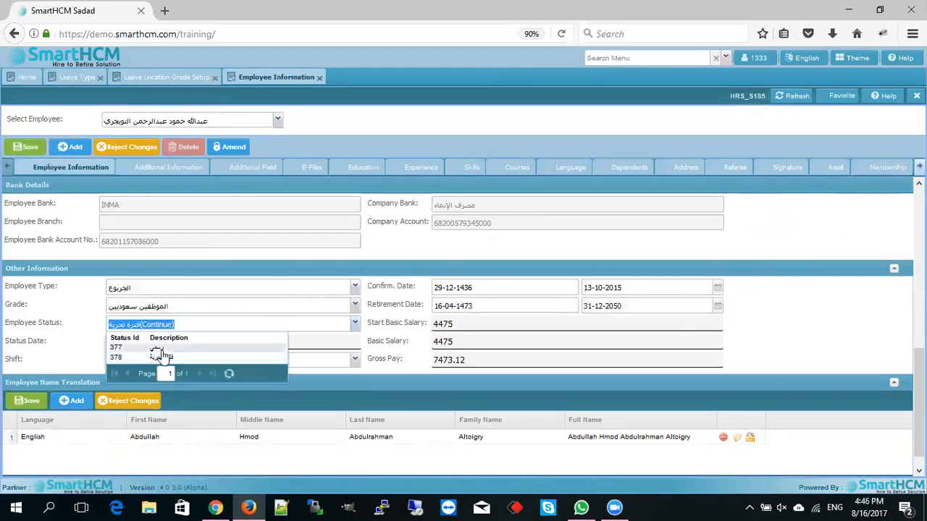
pyautogui.click(158, 349)
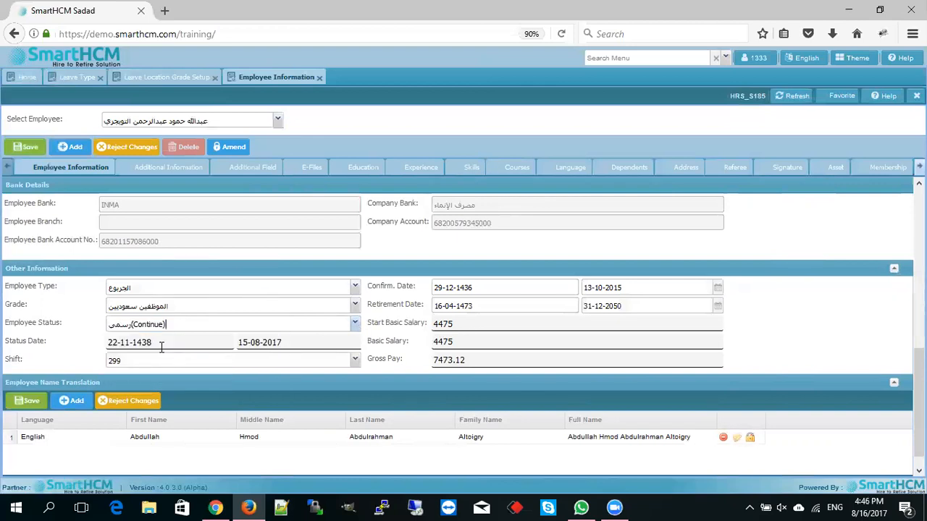
# - Examine both date fields of the employee's Confirm. Date
pyautogui.click(501, 288)
pyautogui.click(633, 287)
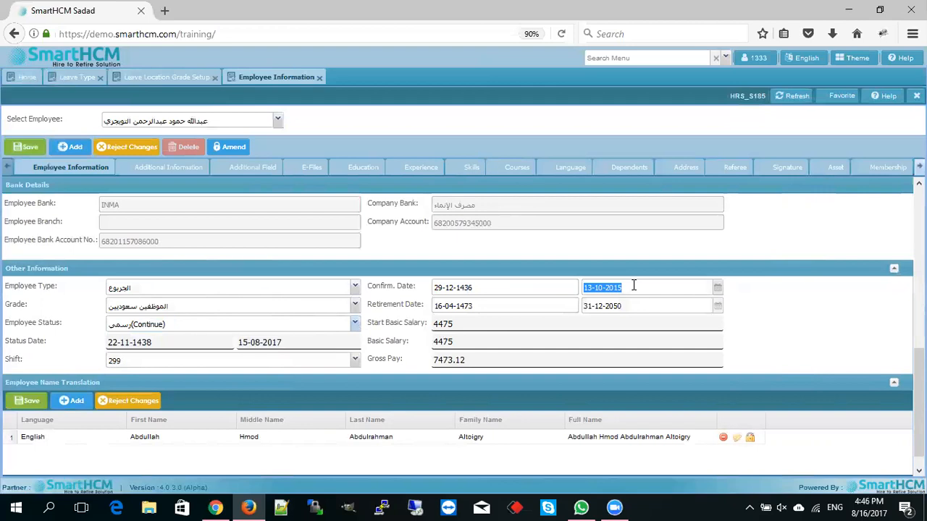
pyautogui.tripleClick(629, 288)
# - Return to Leave Location Grade Setup, and set Leave Due to Service Length Months with No Of Months at 3
pyautogui.click(132, 77)
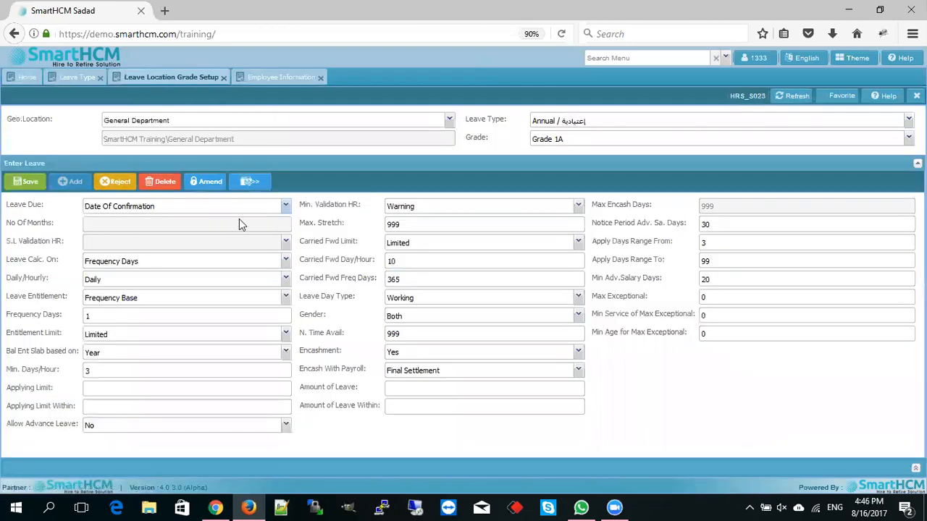
pyautogui.click(286, 206)
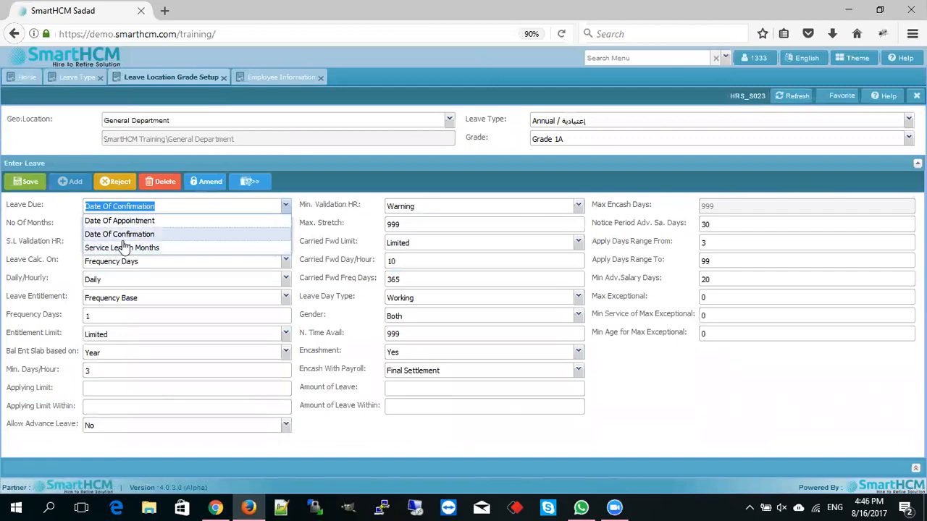
pyautogui.click(120, 235)
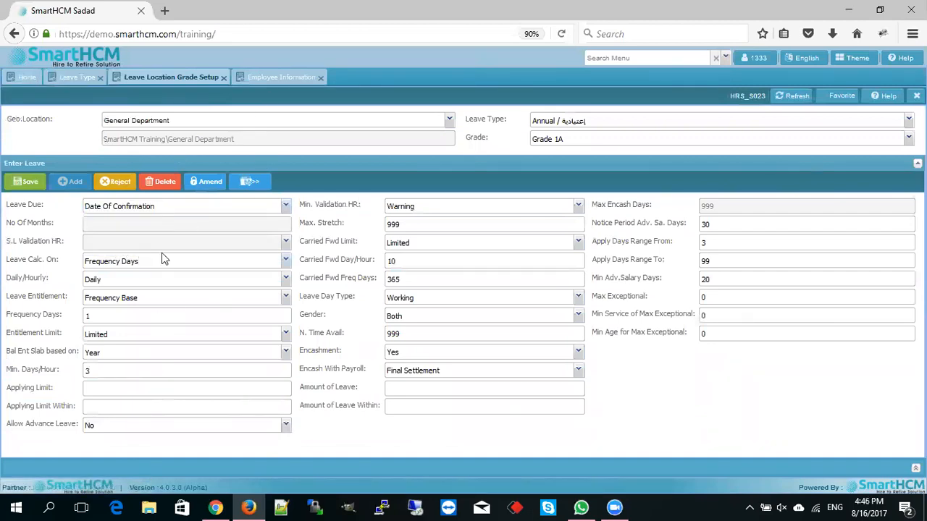
pyautogui.click(284, 206)
pyautogui.click(139, 249)
pyautogui.click(136, 224)
pyautogui.write('3')
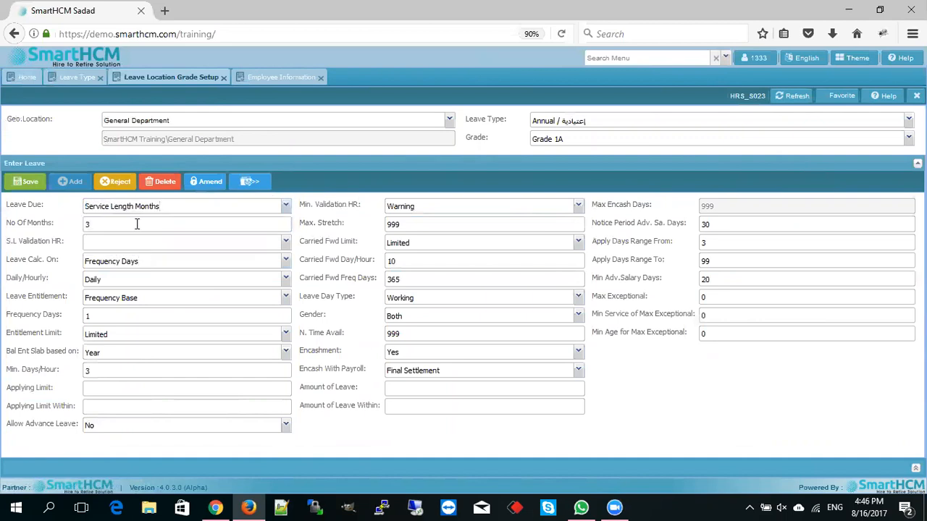
# - Set S.L Validation HR to Warning for the Annual leave type
pyautogui.click(285, 243)
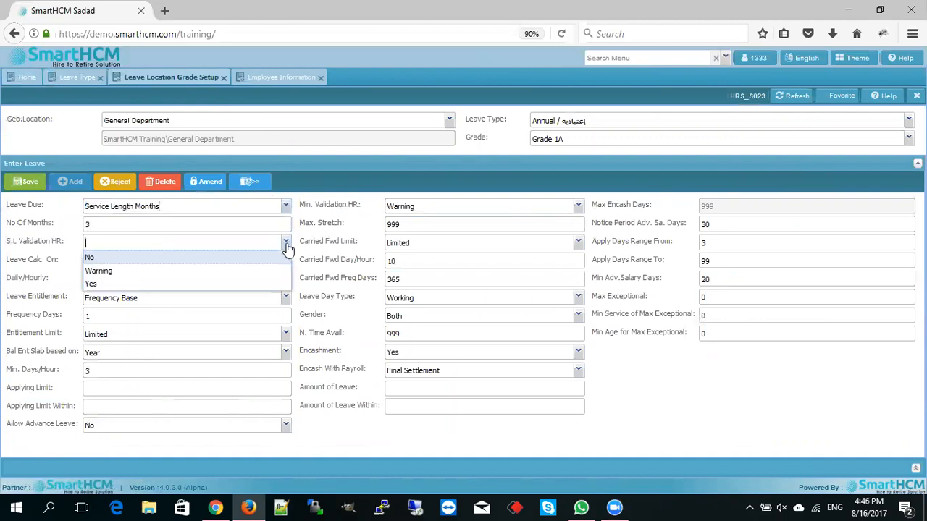
pyautogui.click(96, 272)
pyautogui.tripleClick(35, 243)
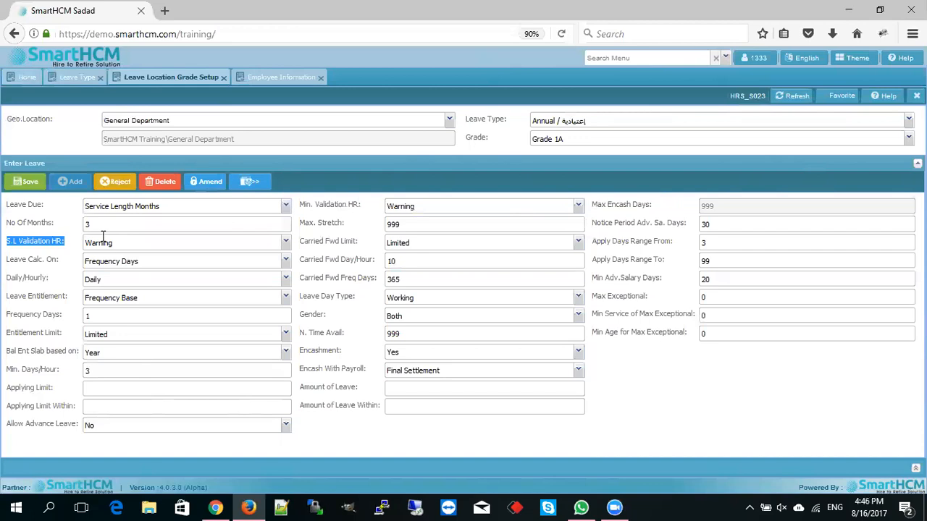
pyautogui.click(286, 243)
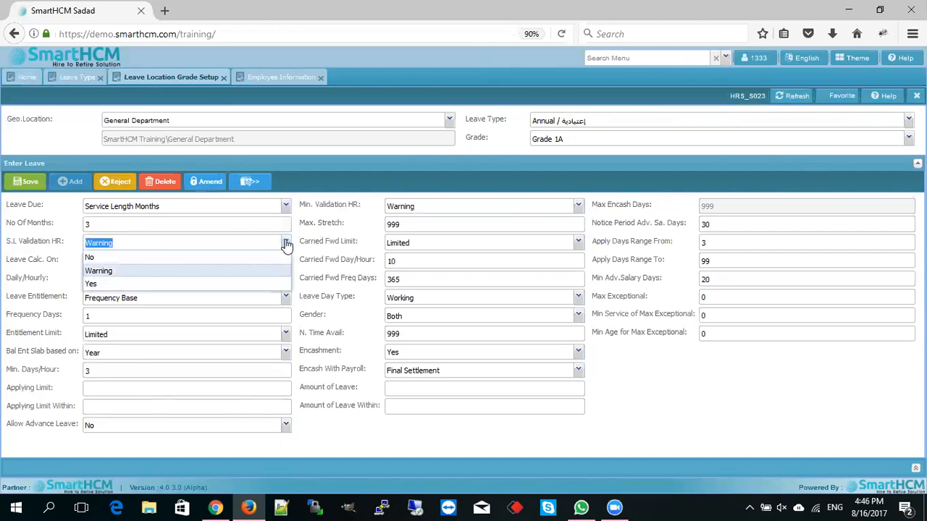
pyautogui.click(99, 270)
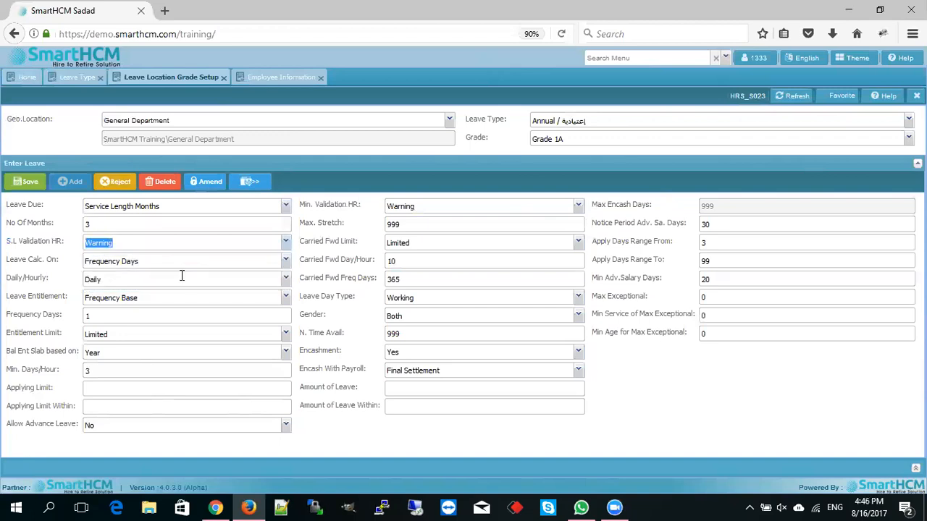
# - Examine how the Leave Due, No Of Months and S.L Validation HR settings work together, keeping Warning selected
pyautogui.click(153, 242)
pyautogui.click(130, 208)
pyautogui.click(105, 226)
pyautogui.click(104, 226)
pyautogui.click(286, 243)
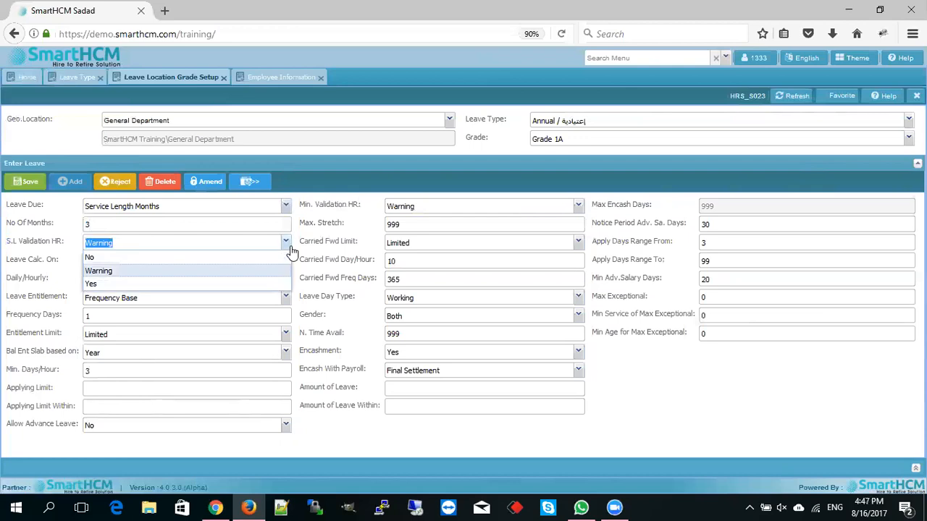
pyautogui.click(98, 272)
pyautogui.click(56, 242)
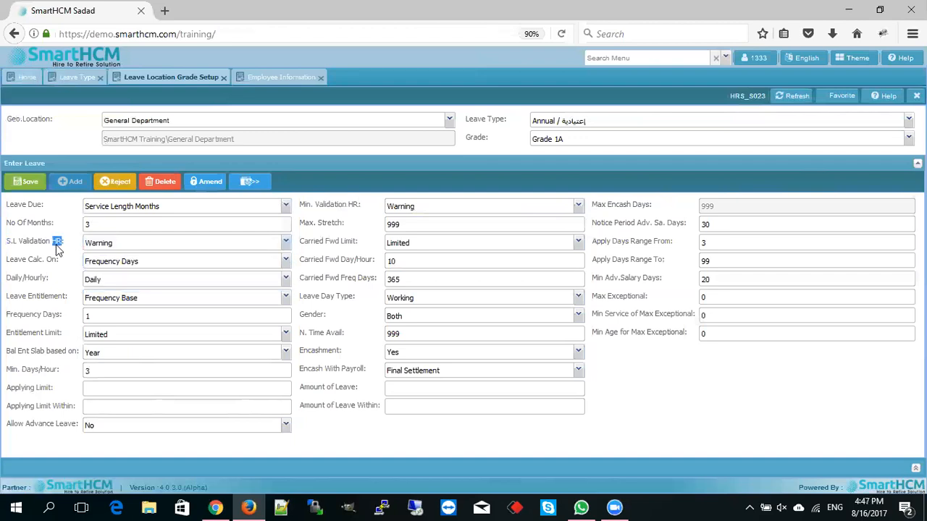
pyautogui.press('Tab')
pyautogui.press('Tab')
pyautogui.moveTo(54, 226); pyautogui.dragTo(19, 217)
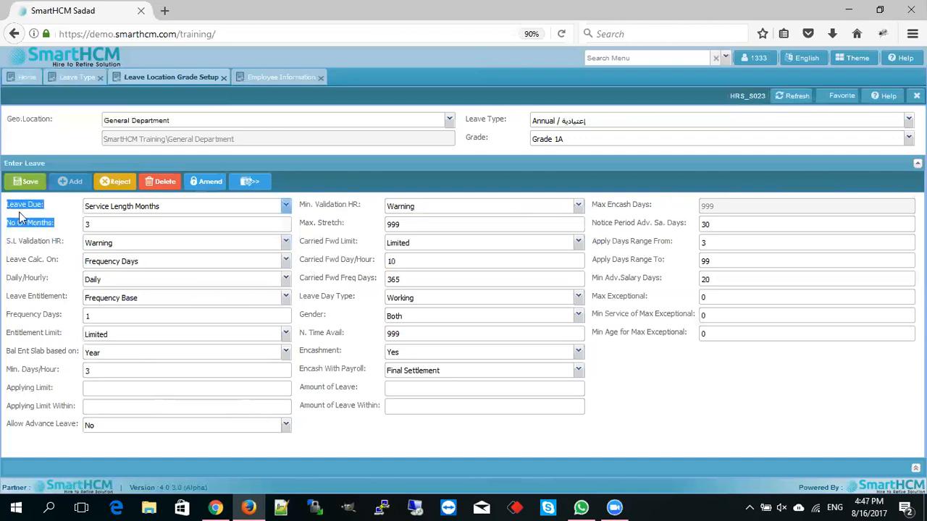
pyautogui.click(55, 251)
pyautogui.click(50, 264)
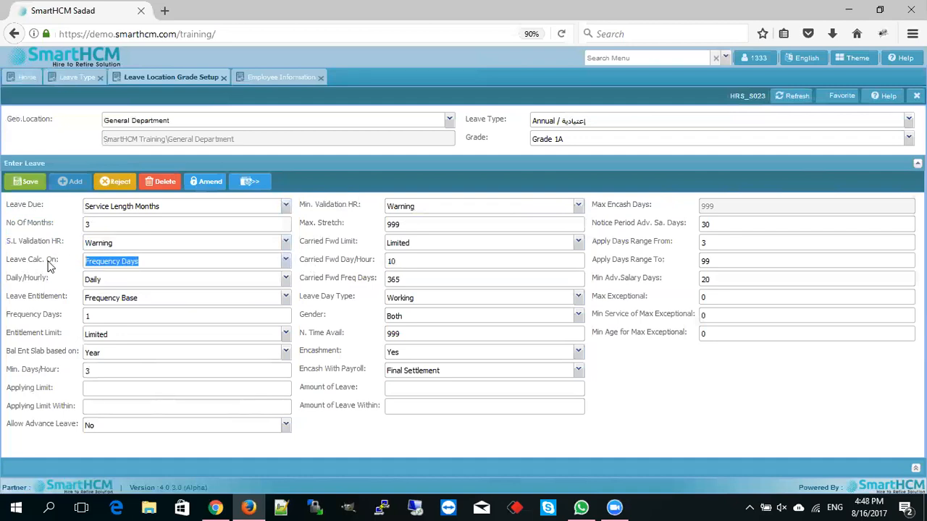
pyautogui.click(23, 261)
# - Try Yes for S.L Validation HR, and set it back to Warning
pyautogui.click(287, 244)
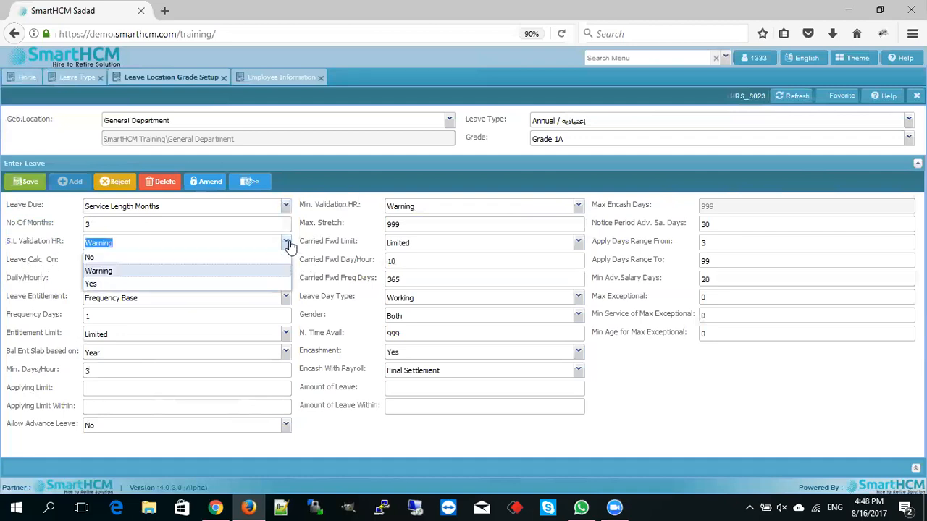
pyautogui.click(105, 285)
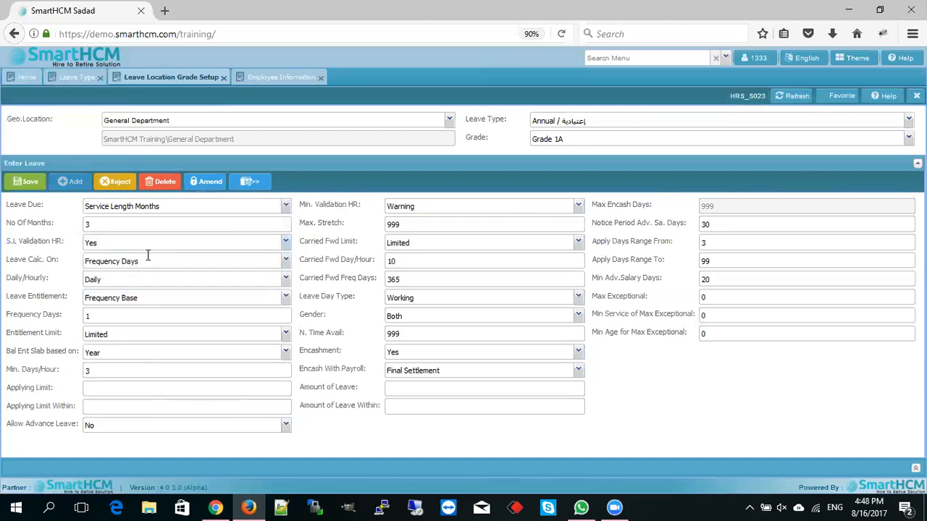
pyautogui.click(286, 242)
pyautogui.click(108, 274)
# - Review the Leave Calc. On options and keep Frequency Days selected
pyautogui.press('Tab')
pyautogui.doubleClick(33, 263)
pyautogui.click(49, 261)
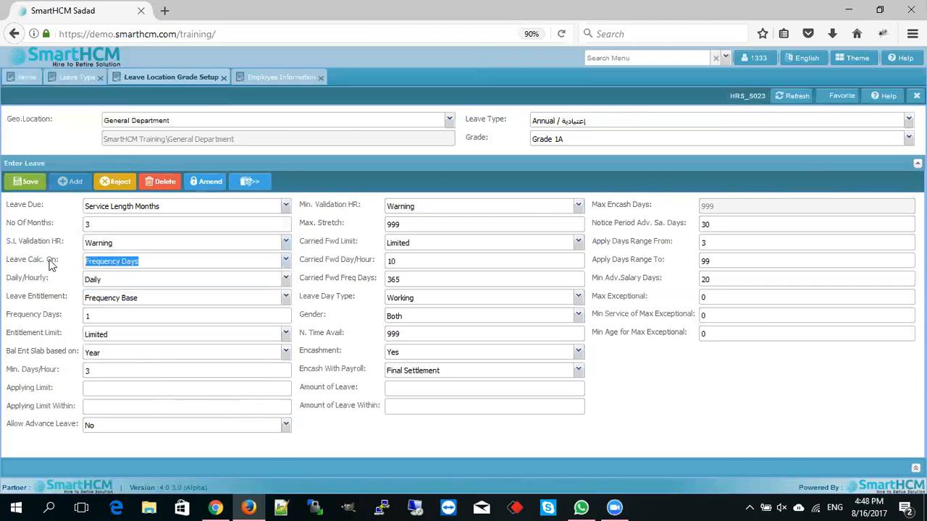
pyautogui.click(286, 261)
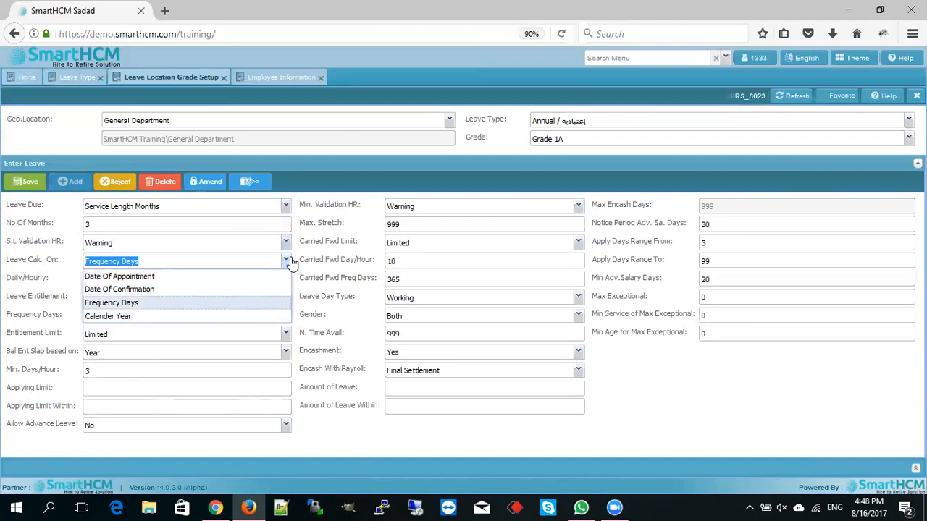
pyautogui.click(39, 264)
pyautogui.click(316, 262)
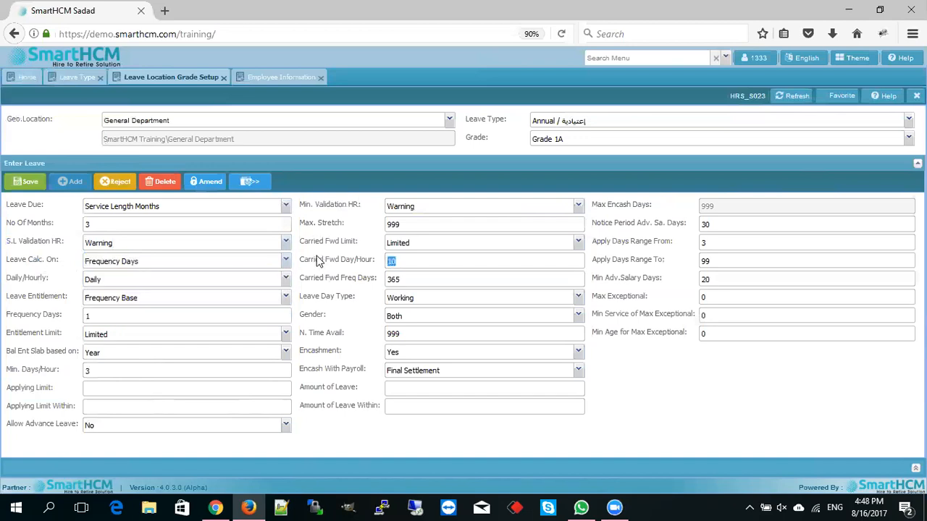
pyautogui.click(286, 260)
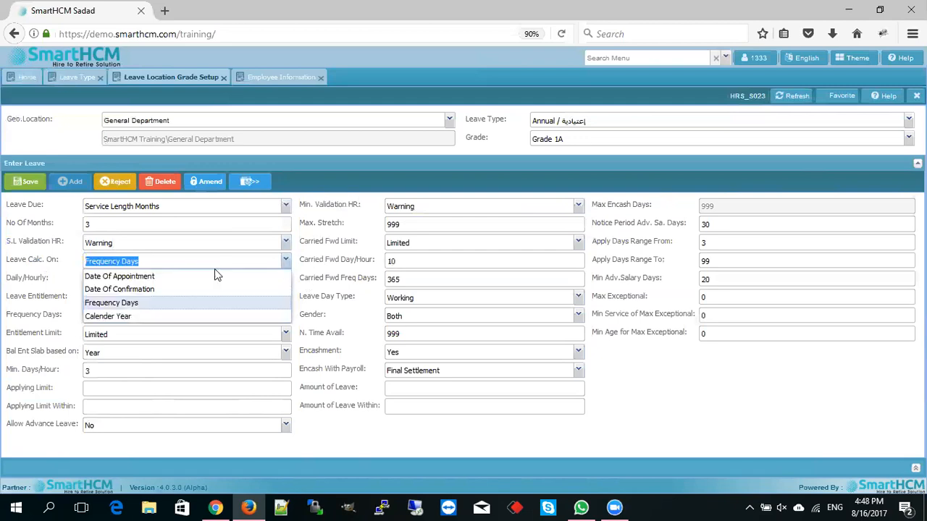
pyautogui.click(120, 302)
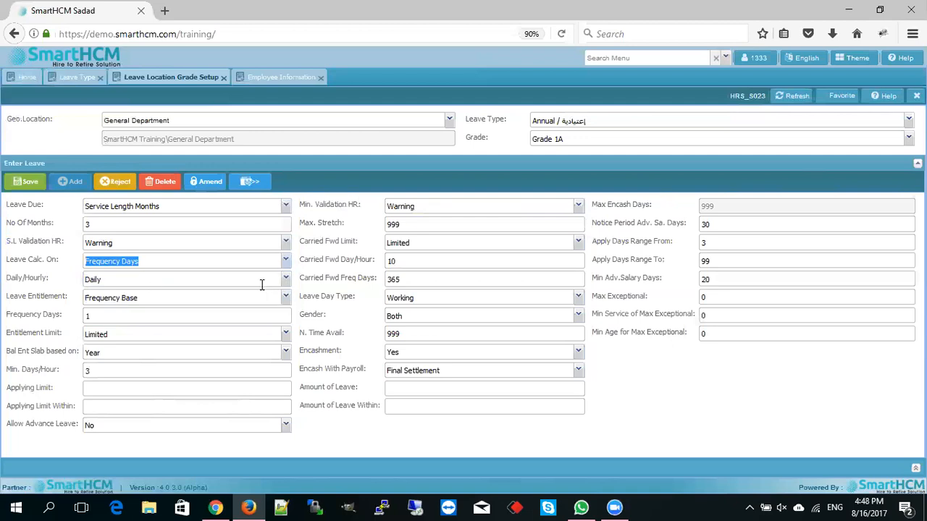
pyautogui.click(204, 282)
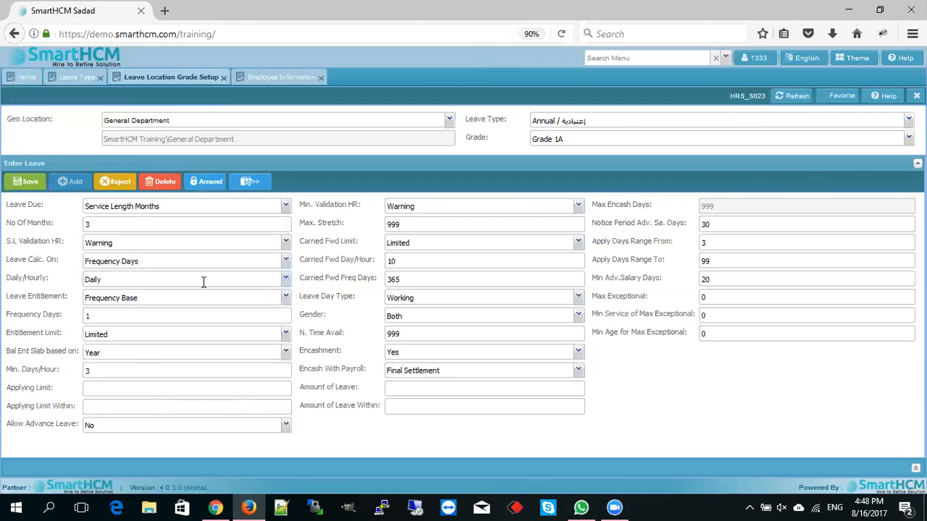
# - Set Leave Calc. On to Date Of Confirmation for the Annual leave type
pyautogui.click(288, 262)
pyautogui.click(126, 288)
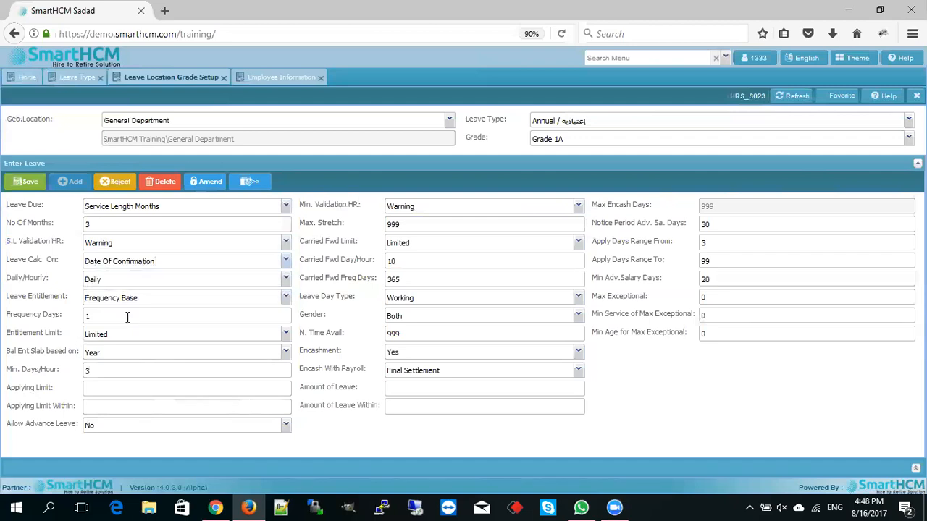
pyautogui.click(288, 262)
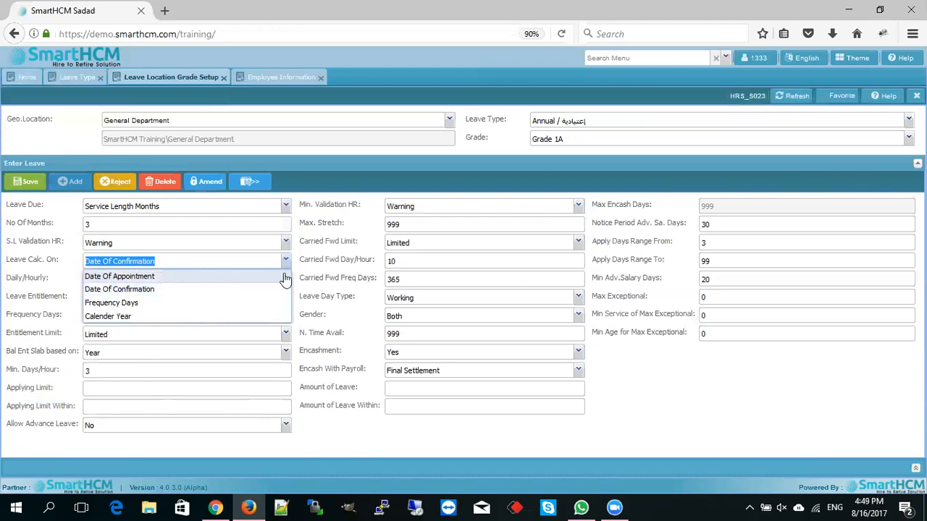
pyautogui.click(39, 266)
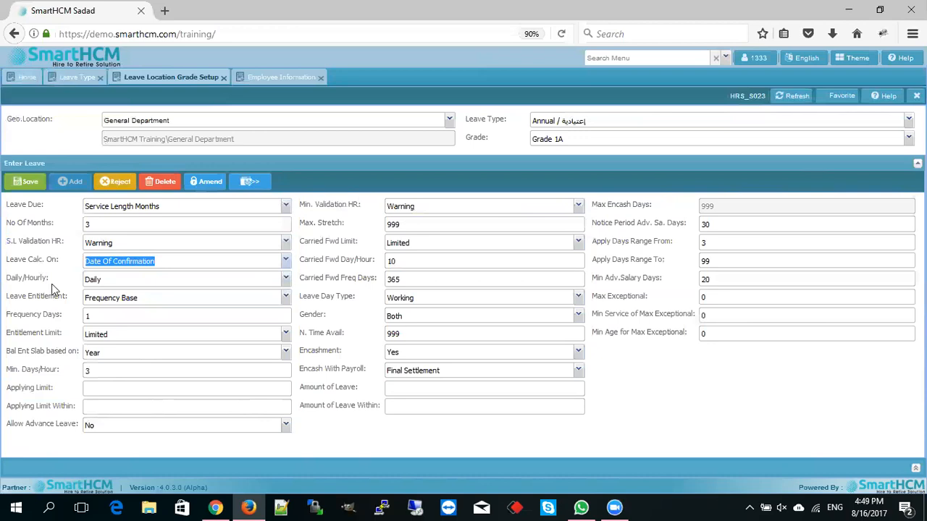
pyautogui.click(29, 280)
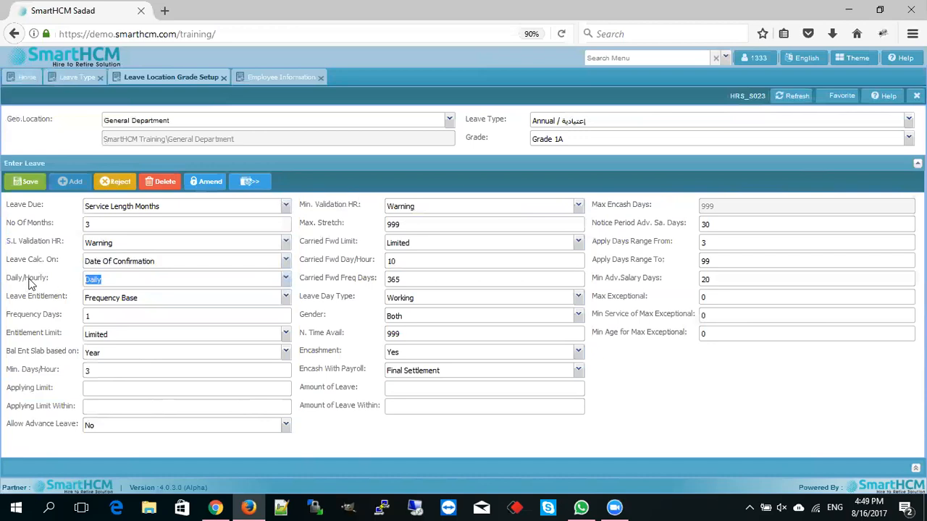
pyautogui.click(302, 281)
pyautogui.click(287, 263)
pyautogui.click(286, 263)
pyautogui.click(287, 264)
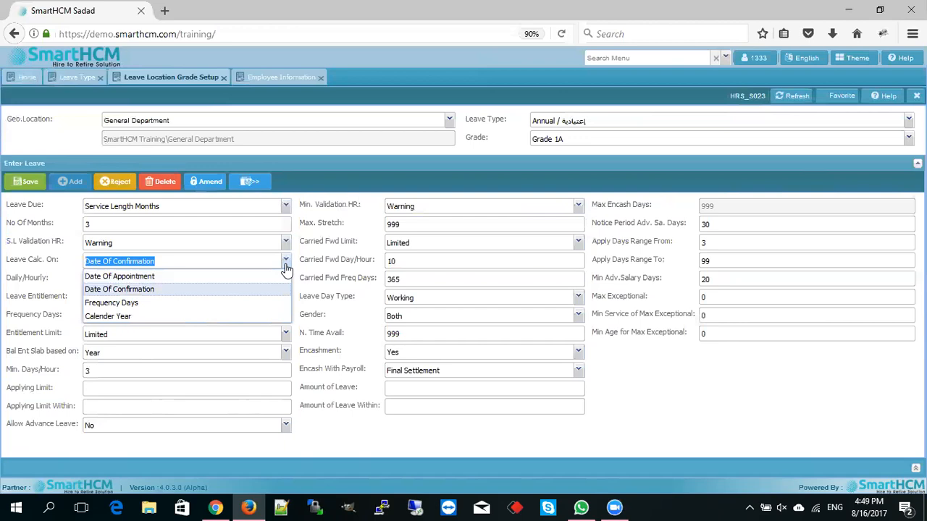
pyautogui.click(156, 289)
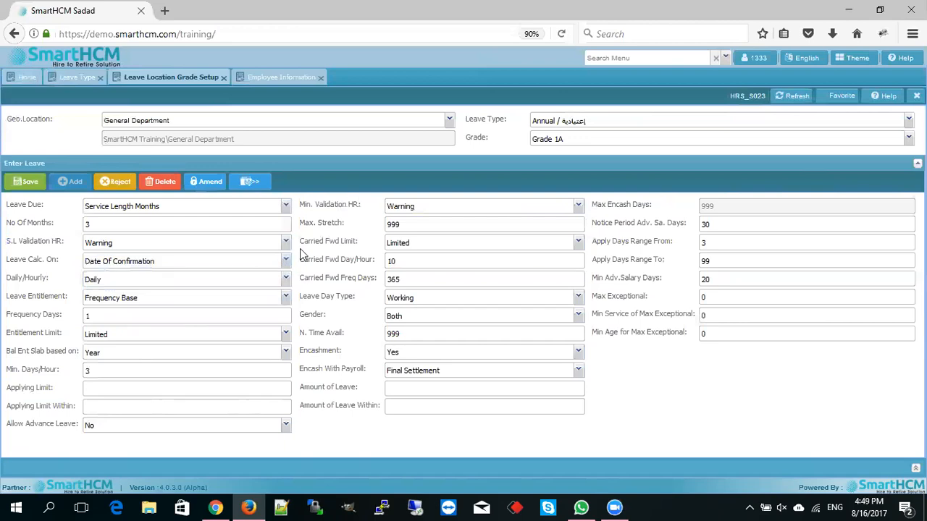
# - Review the Daily/Hourly and Leave Entitlement options, keeping Daily and Frequency Base selected
pyautogui.tripleClick(36, 281)
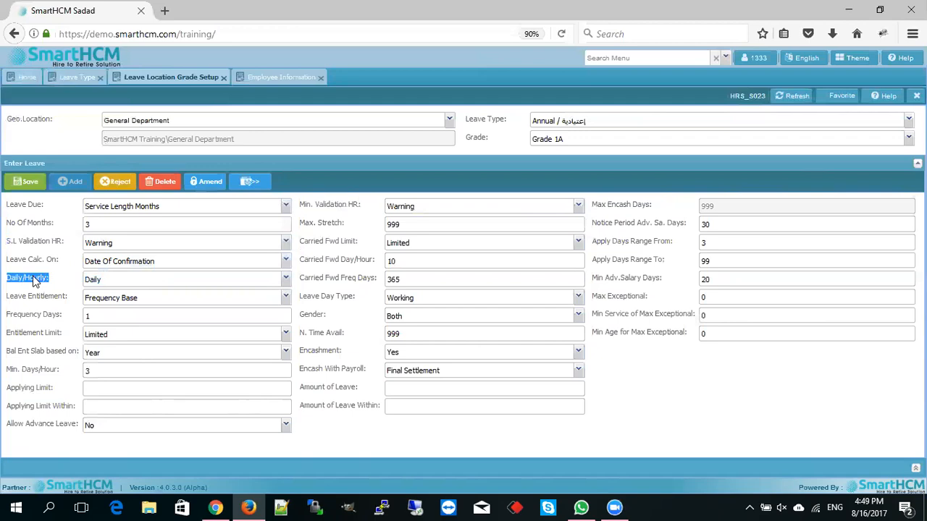
pyautogui.click(288, 282)
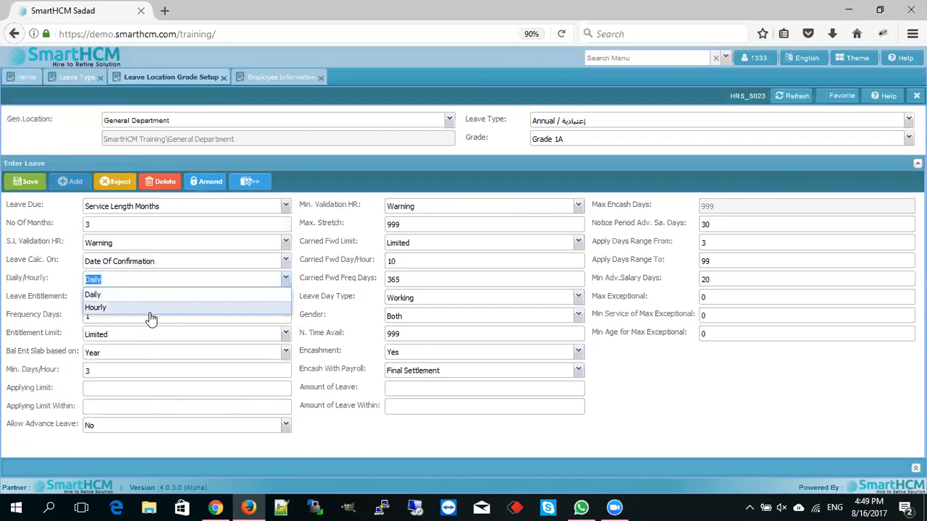
pyautogui.click(99, 296)
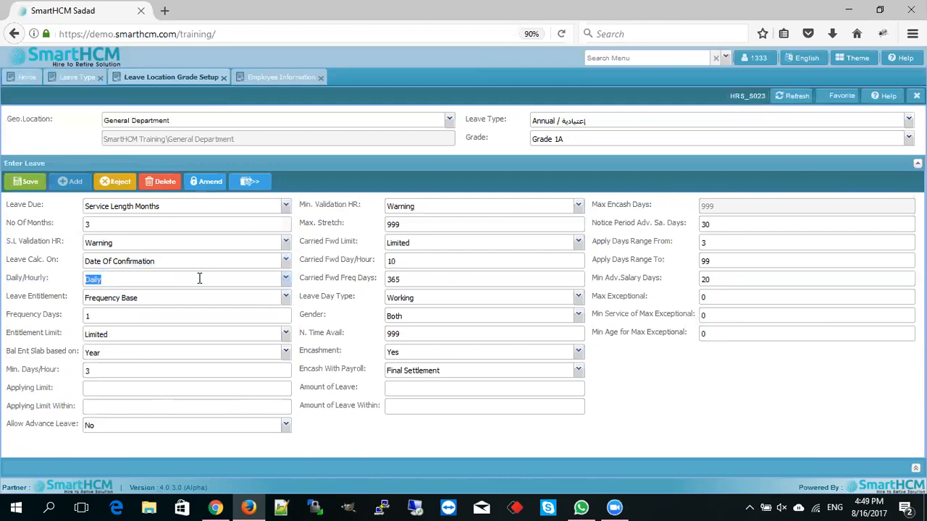
pyautogui.tripleClick(21, 298)
pyautogui.click(287, 297)
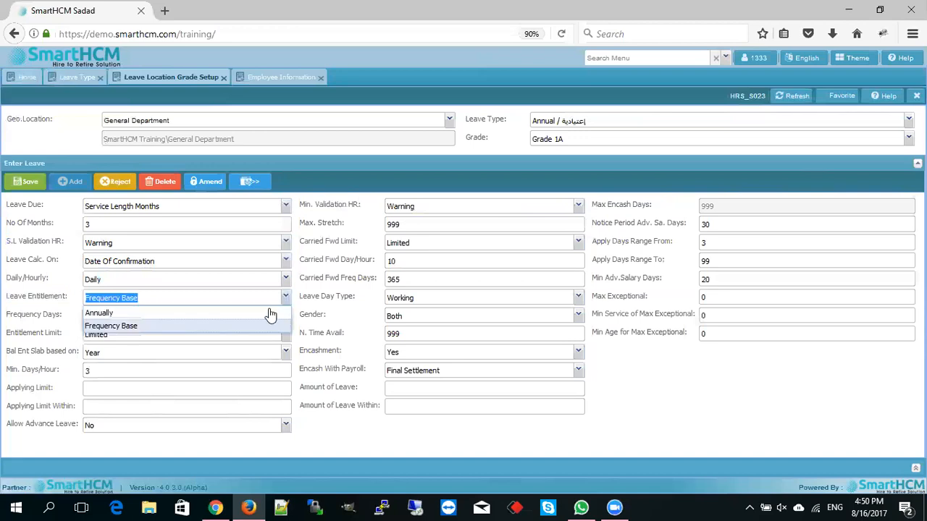
pyautogui.click(120, 326)
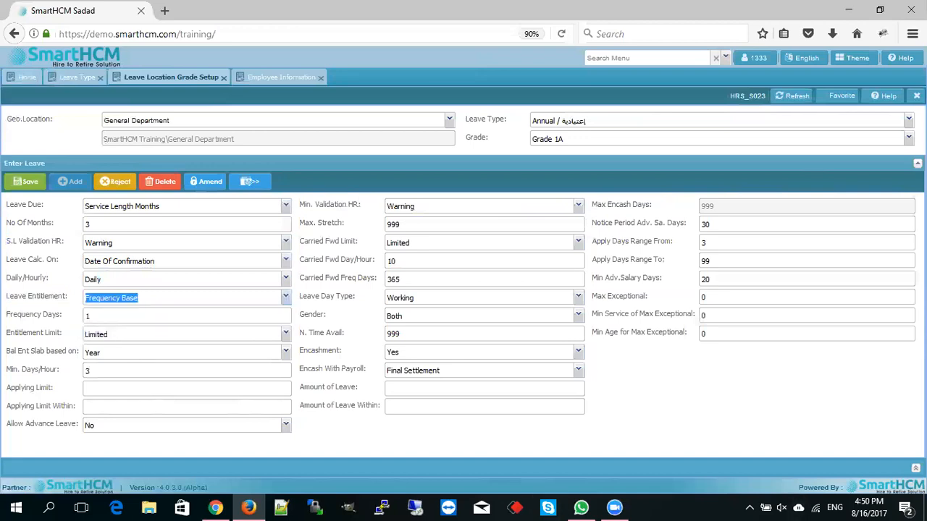
pyautogui.click(138, 297)
# - Show the Balance Entitlement Slab, Encashment and Advance Salary Days sections, and enlarge the leave form above them
pyautogui.click(250, 182)
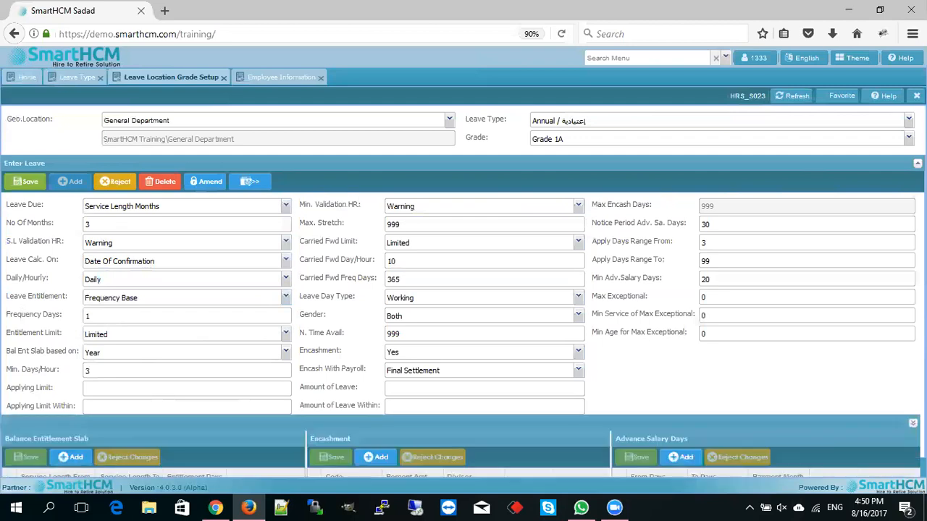
pyautogui.scroll(-3, 304, 219)
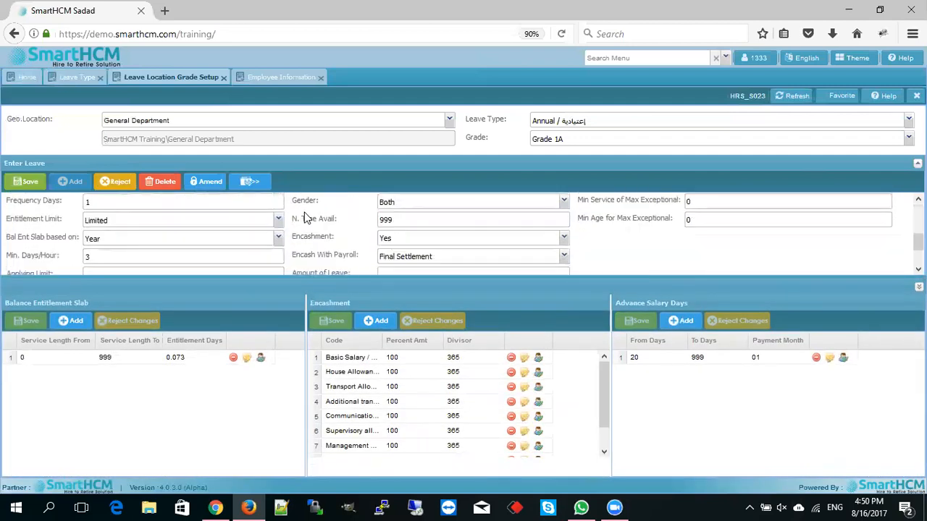
pyautogui.moveTo(842, 282); pyautogui.dragTo(821, 341)
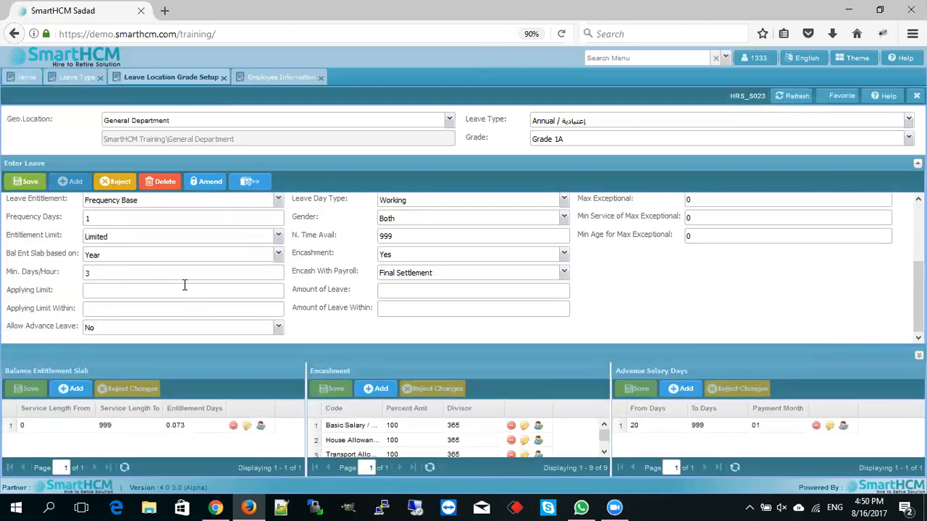
pyautogui.scroll(3, 140, 284)
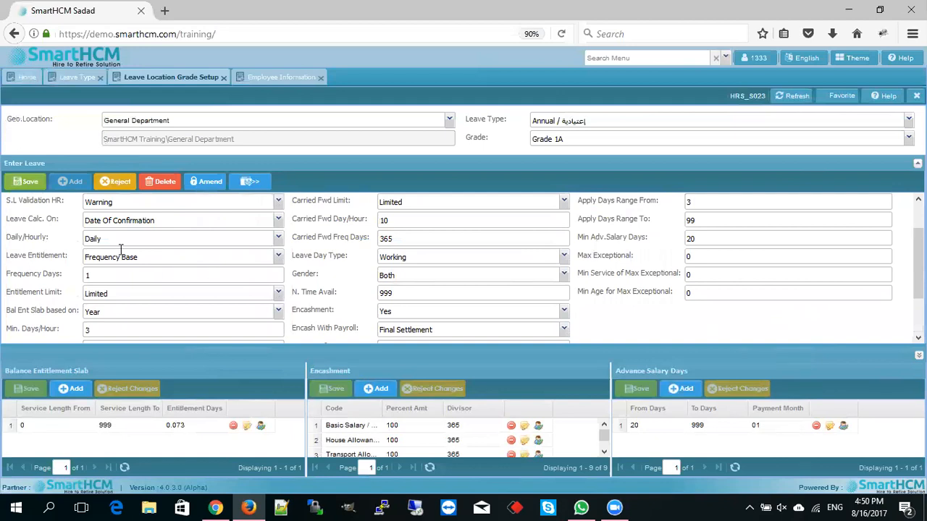
# - Examine how Leave Entitlement relates to Frequency Days, keeping Frequency Base selected
pyautogui.click(278, 258)
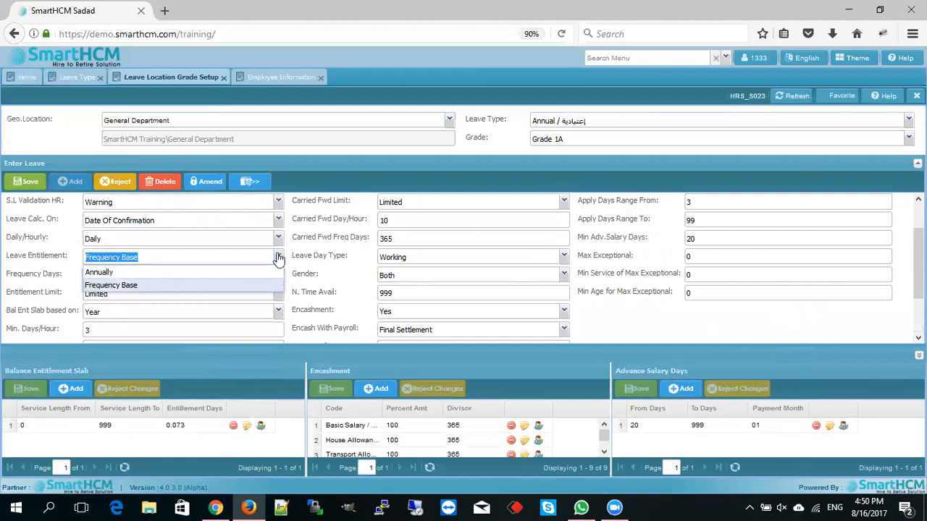
pyautogui.click(112, 287)
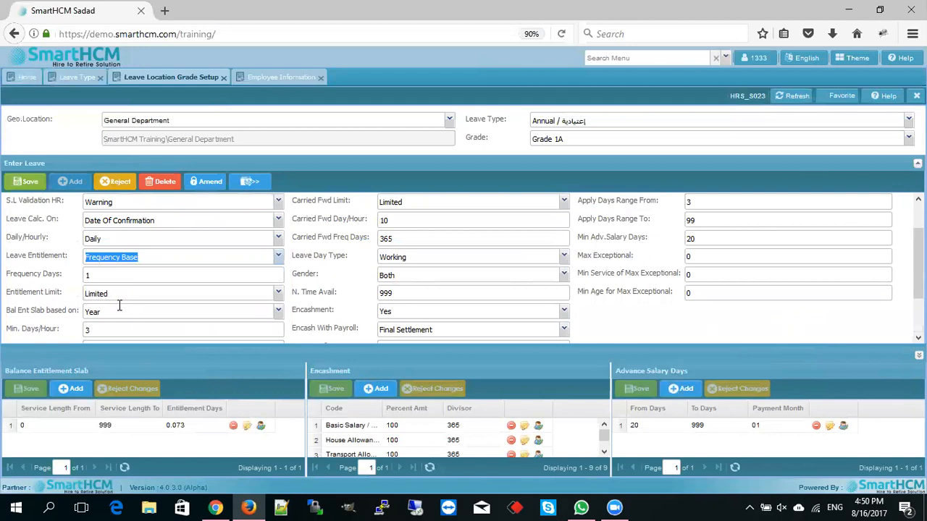
pyautogui.click(113, 274)
pyautogui.doubleClick(109, 275)
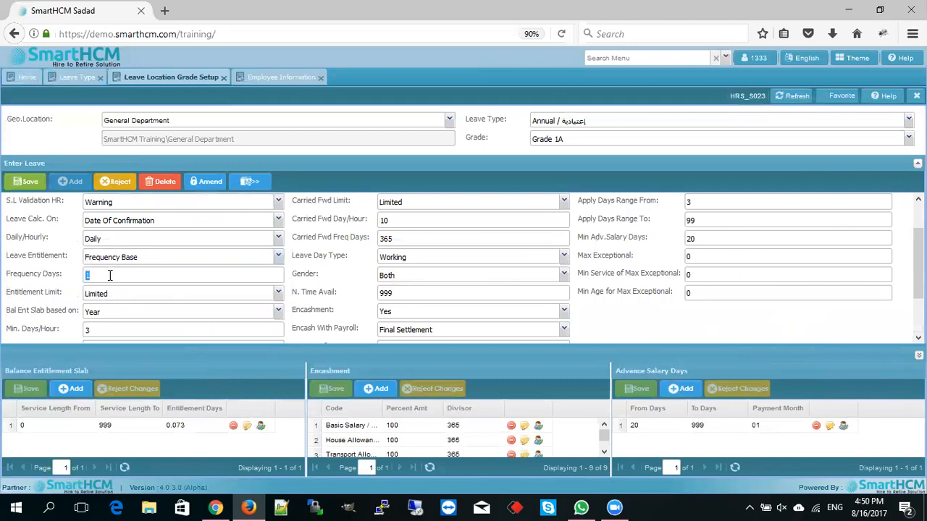
pyautogui.click(121, 276)
pyautogui.click(280, 259)
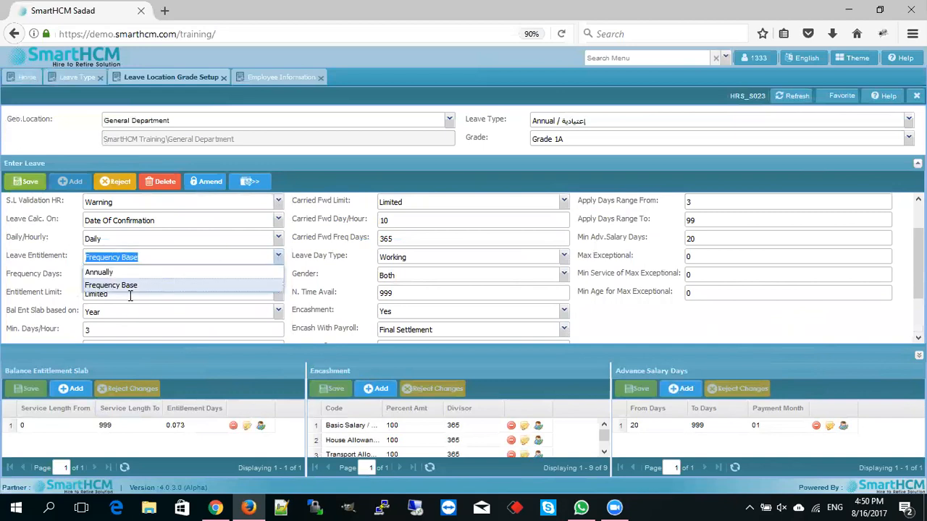
pyautogui.click(109, 284)
# - Try 30 for Frequency Days, and set it back to 1
pyautogui.doubleClick(112, 274)
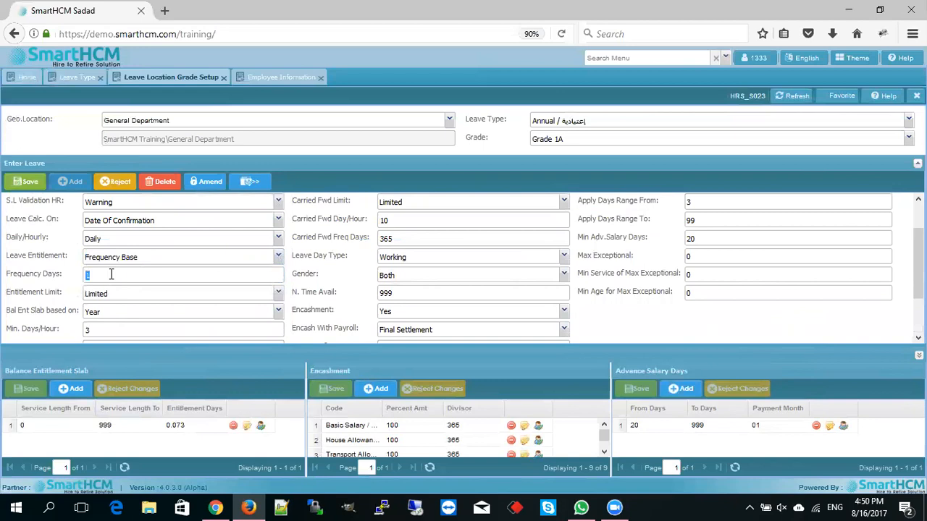
pyautogui.write('30')
pyautogui.doubleClick(112, 274)
pyautogui.write('1')
# - Review the Entitlement Limit and Bal Ent Slab based on options, keeping Limited and Year selected
pyautogui.scroll(-1, 83, 290)
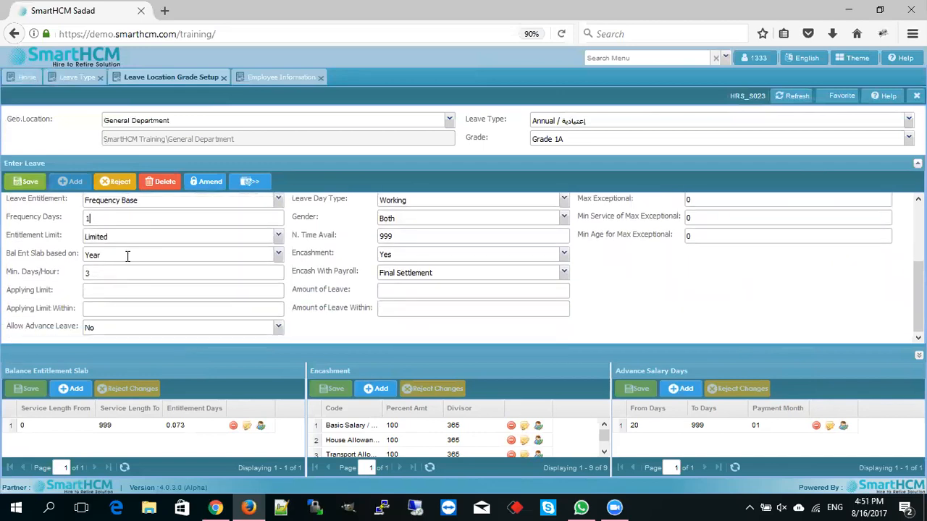
pyautogui.click(279, 237)
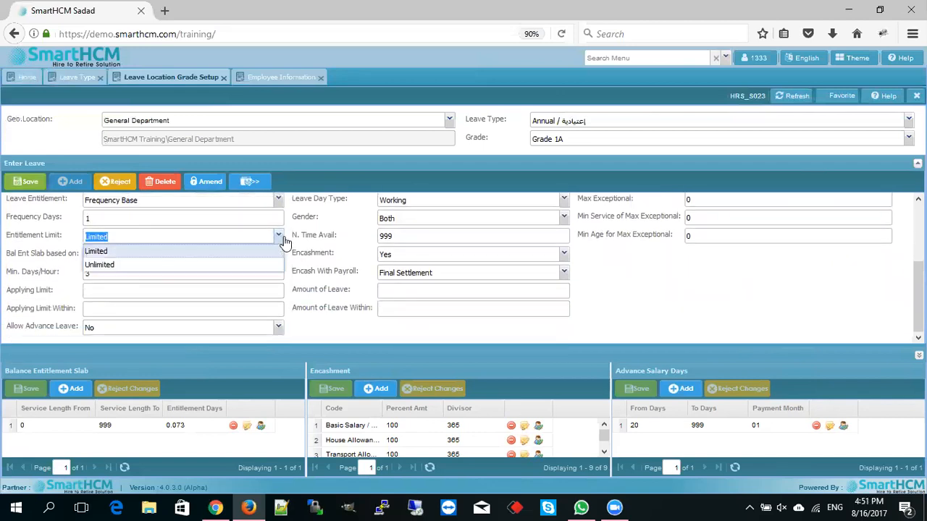
pyautogui.click(110, 251)
pyautogui.click(132, 255)
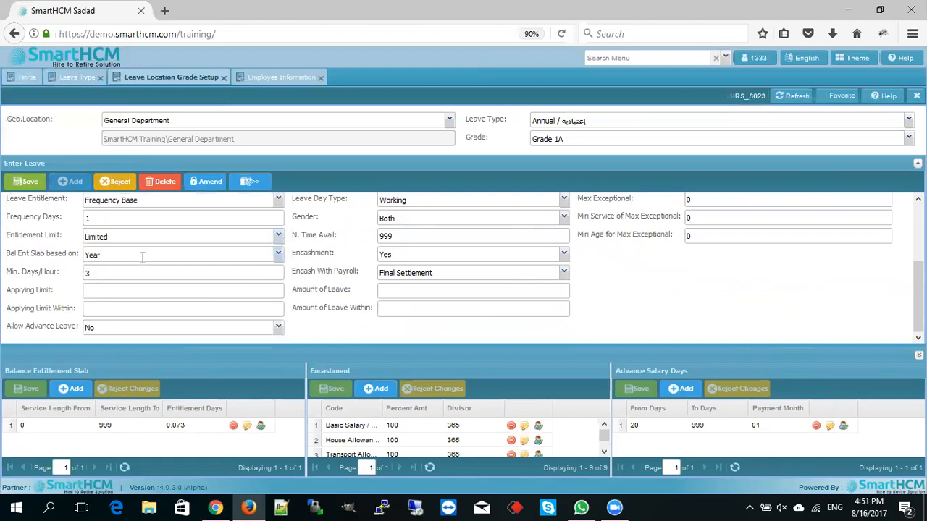
pyautogui.moveTo(11, 257); pyautogui.dragTo(78, 256)
pyautogui.click(278, 253)
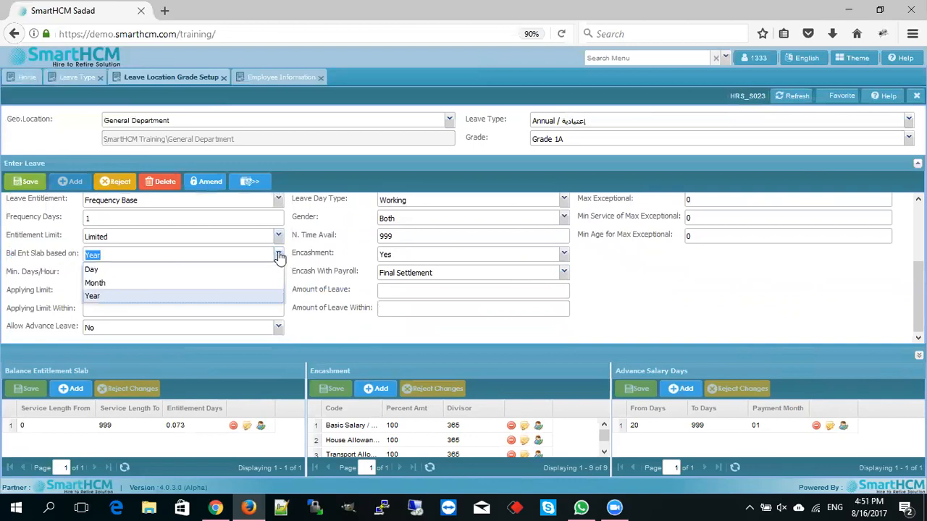
pyautogui.click(100, 297)
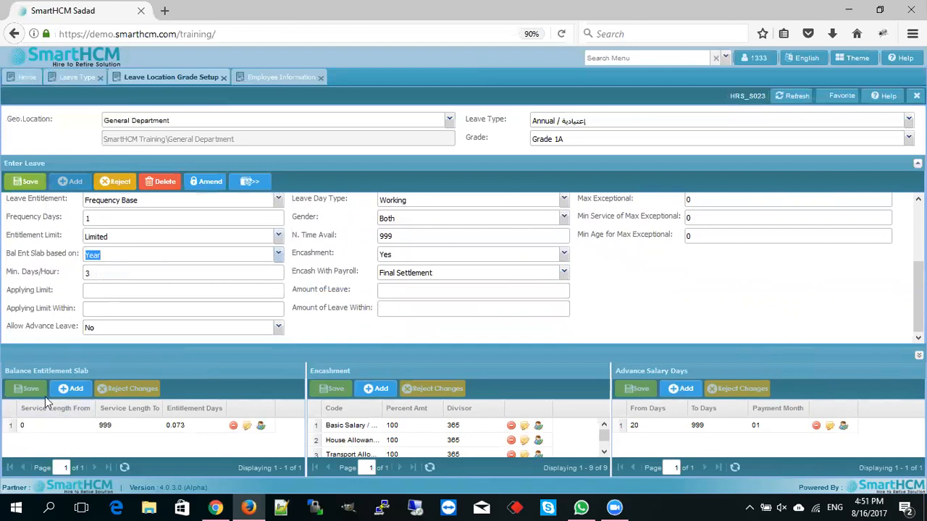
pyautogui.click(16, 375)
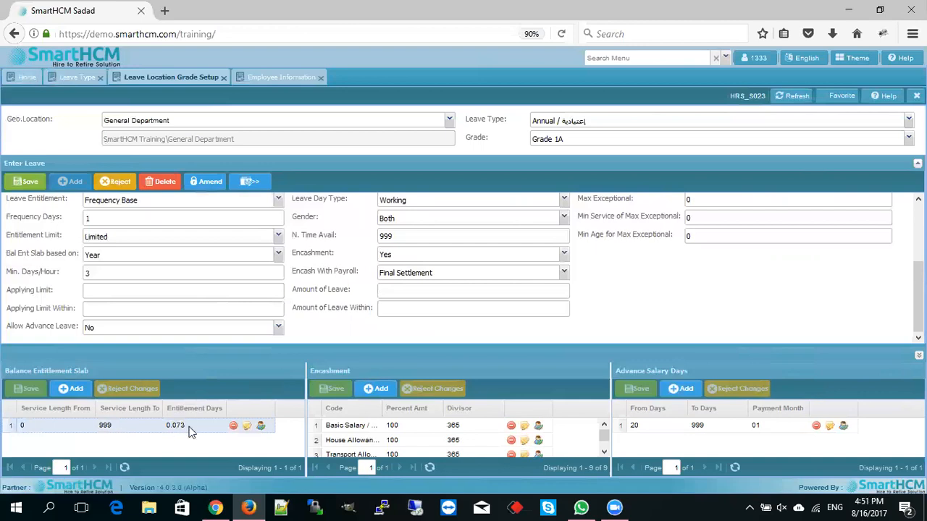
# - Set Frequency Days to 30 and change the balance entitlement slab's Entitlement Days to 2.5
pyautogui.doubleClick(118, 213)
pyautogui.write('30')
pyautogui.click(245, 429)
pyautogui.doubleClick(203, 430)
pyautogui.tripleClick(202, 430)
pyautogui.write('2.5')
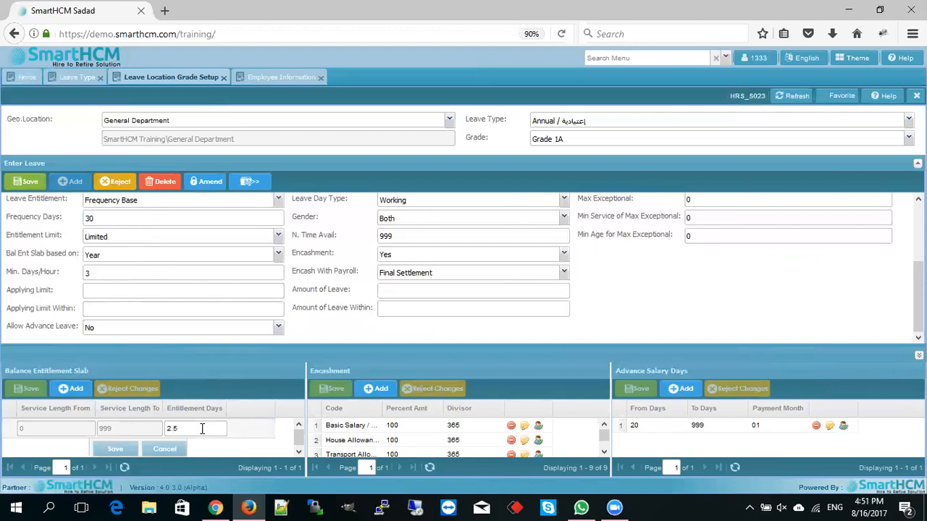
pyautogui.click(129, 450)
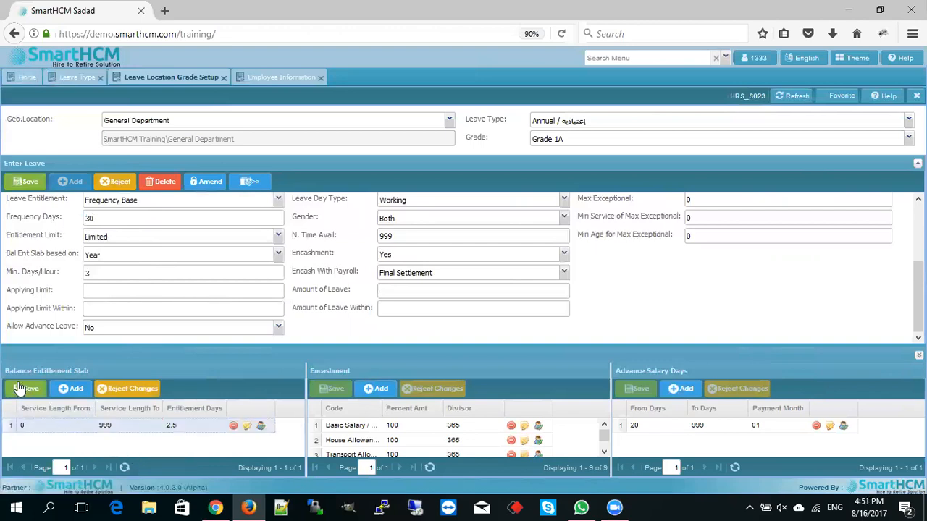
# - Save the Annual leave record and reopen it for amendment
pyautogui.click(27, 182)
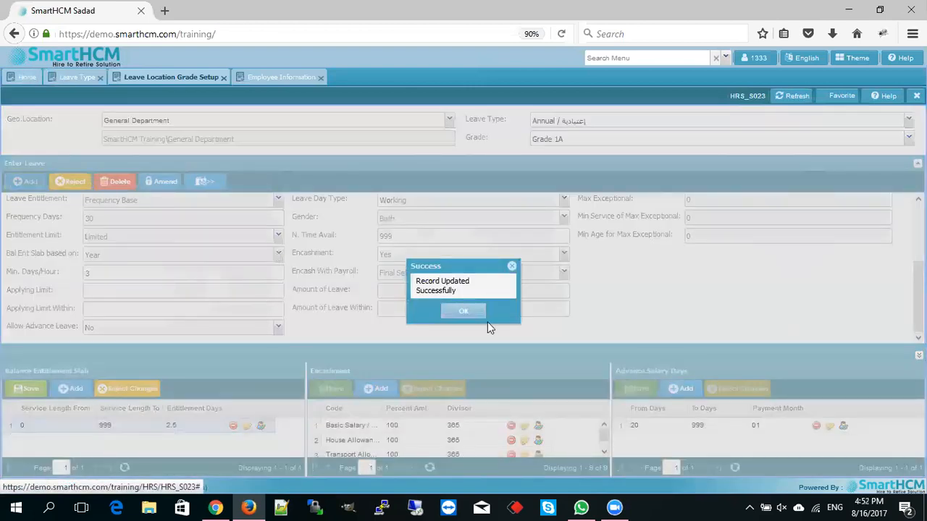
pyautogui.click(473, 311)
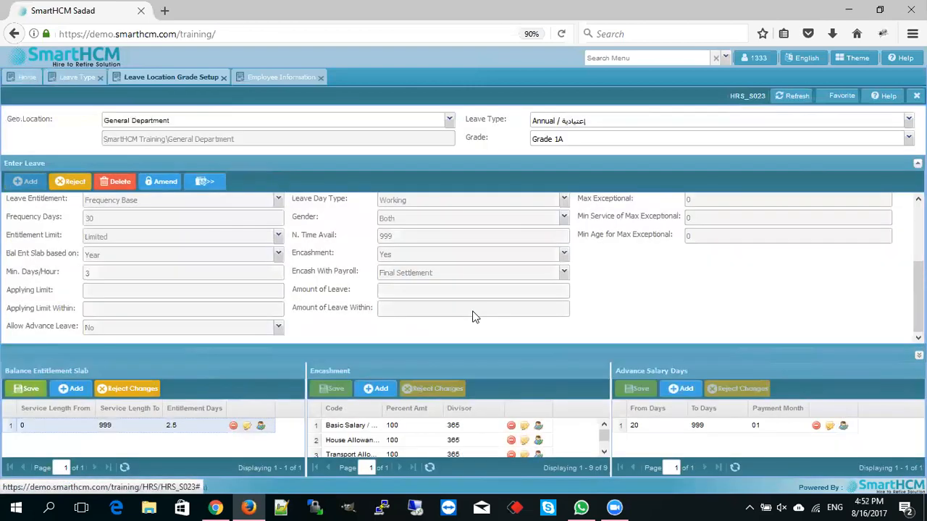
pyautogui.click(166, 184)
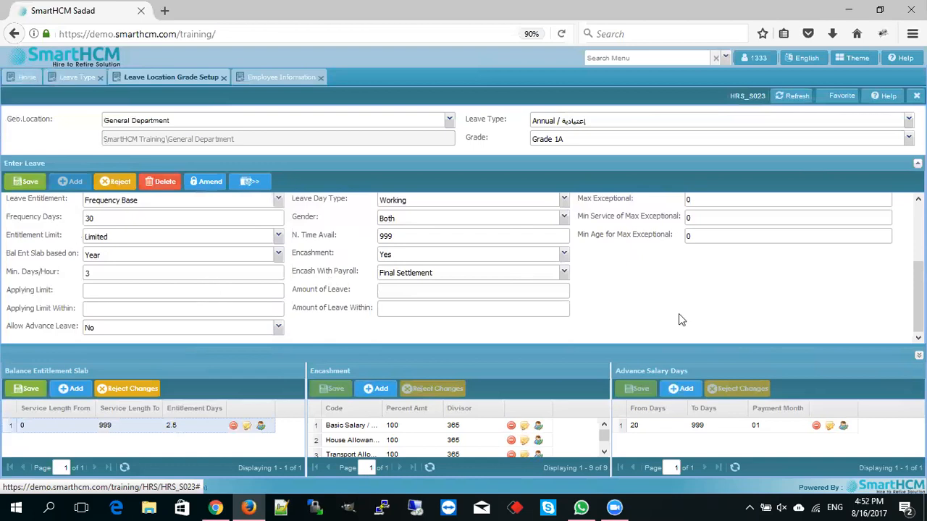
# - Examine the Leave Entitlement and Frequency Days settings in the reopened leave form
pyautogui.scroll(1, 917, 297)
pyautogui.scroll(-1, 323, 269)
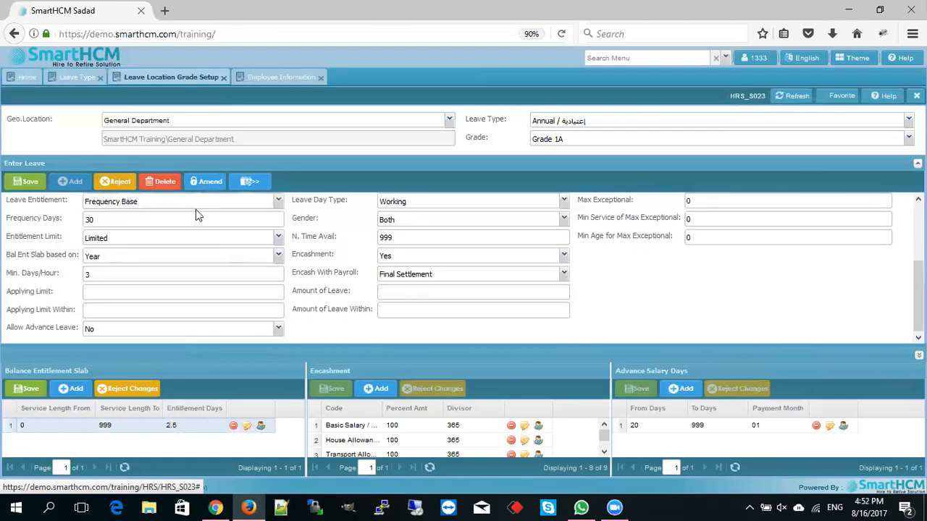
pyautogui.tripleClick(36, 202)
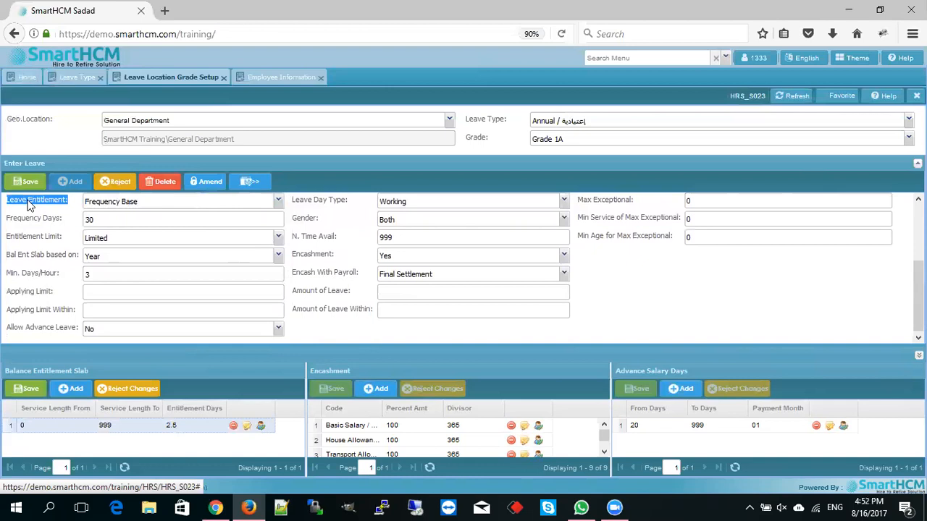
pyautogui.click(154, 204)
pyautogui.click(110, 229)
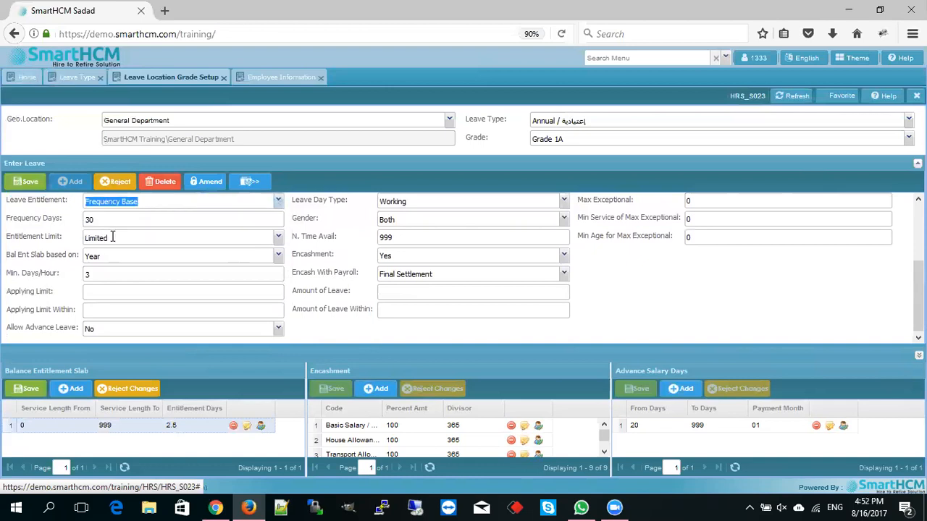
pyautogui.click(134, 217)
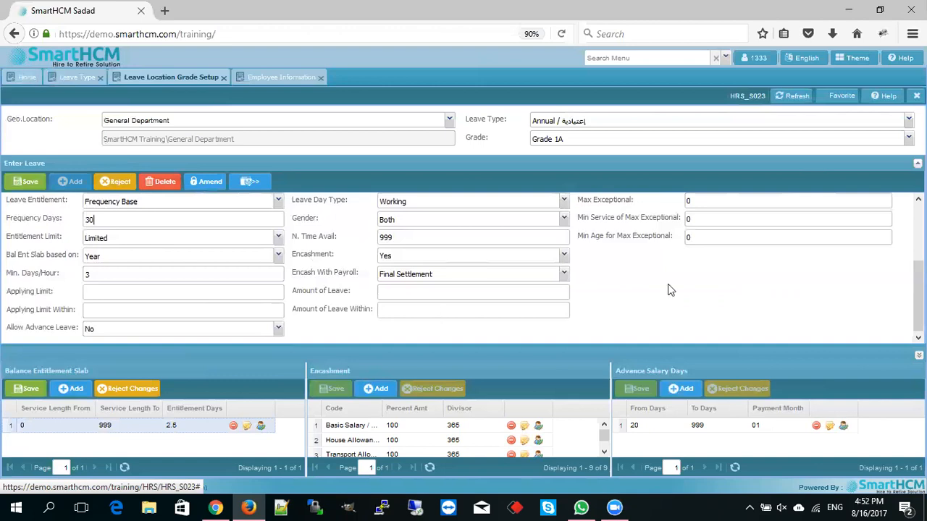
# - Review the Leave Entitlement options, keeping Frequency Base selected, and examine the related Frequency Days setting
pyautogui.tripleClick(26, 206)
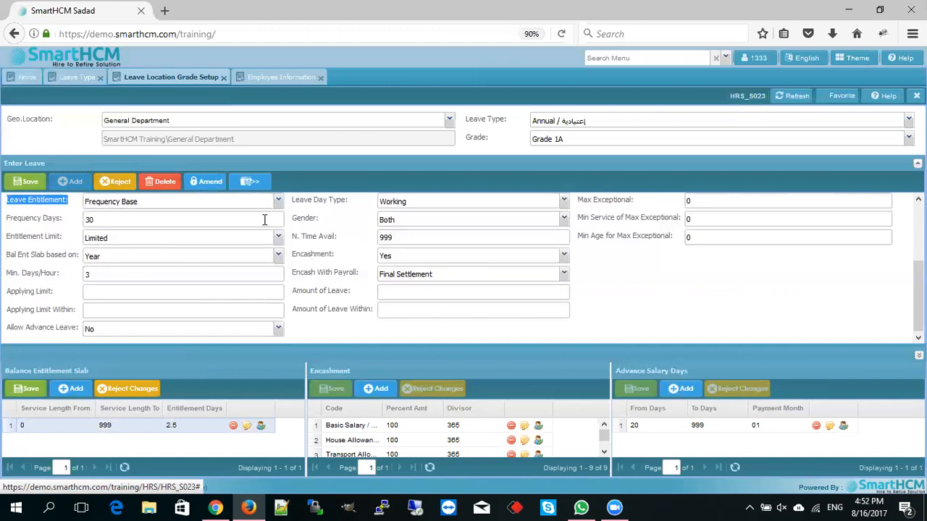
pyautogui.click(278, 203)
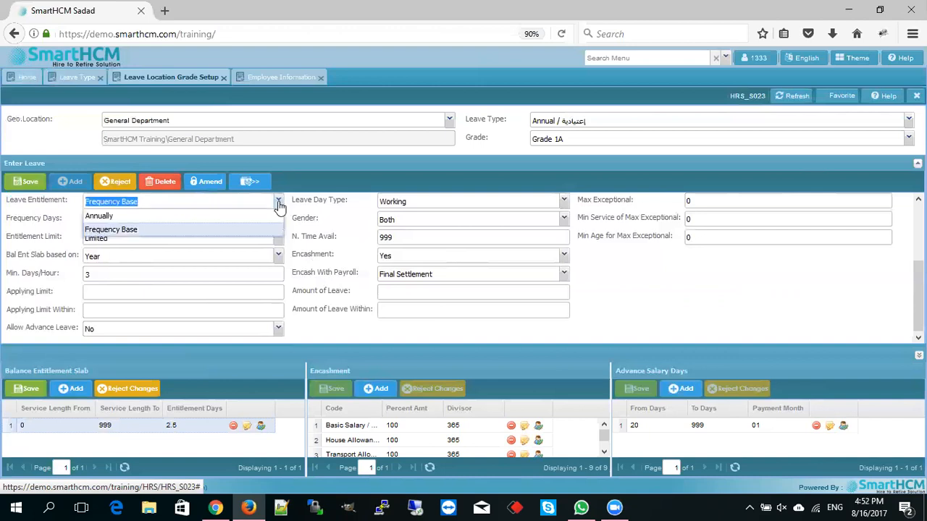
pyautogui.click(108, 230)
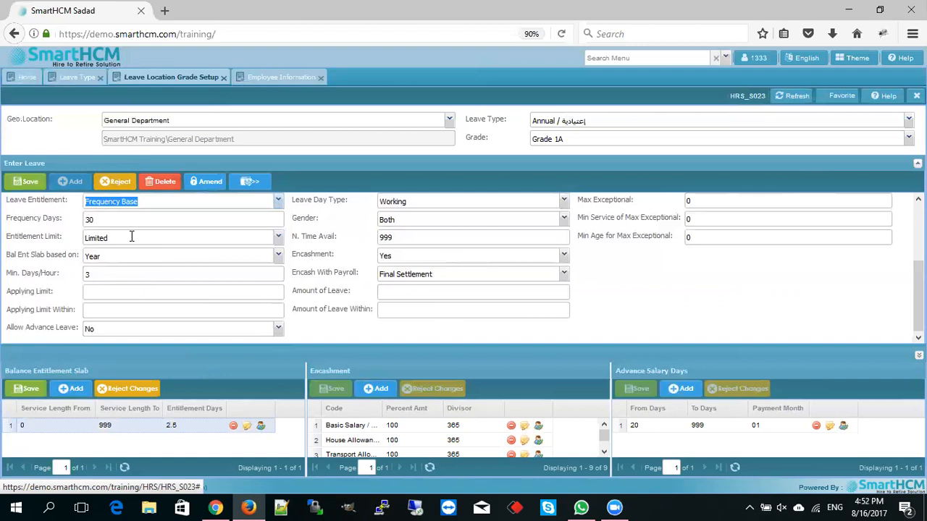
pyautogui.tripleClick(41, 222)
pyautogui.click(41, 222)
pyautogui.click(97, 217)
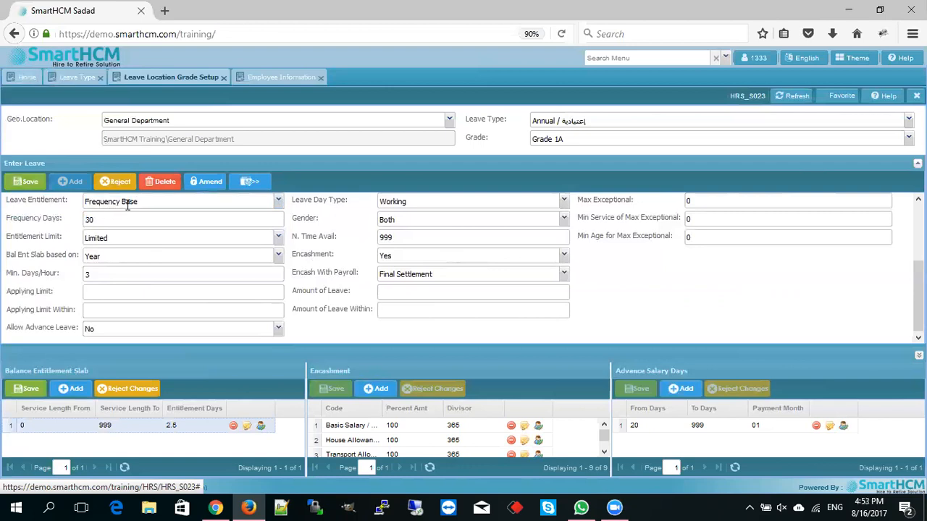
pyautogui.doubleClick(102, 223)
pyautogui.moveTo(20, 201); pyautogui.dragTo(58, 226)
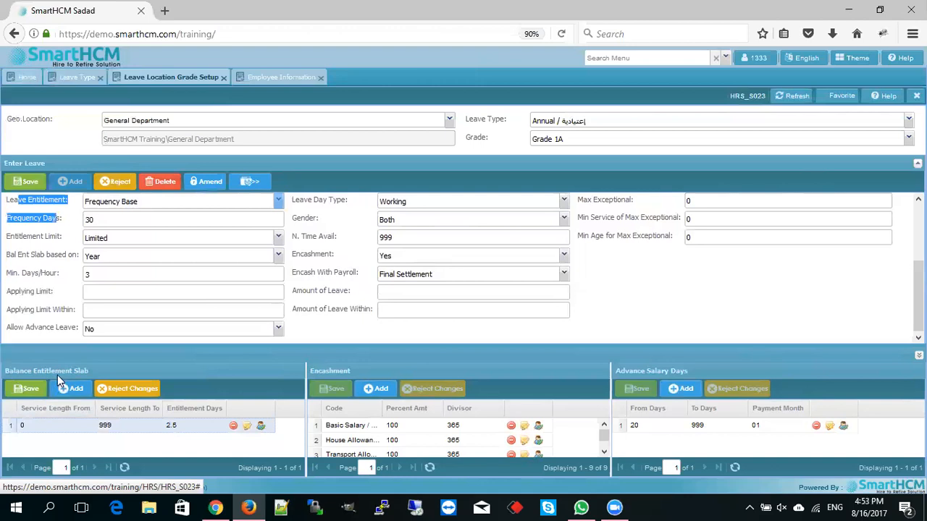
# - Remove the existing balance entitlement slab and add one for service length 0 to 5 with 1.75 entitlement days
pyautogui.click(247, 425)
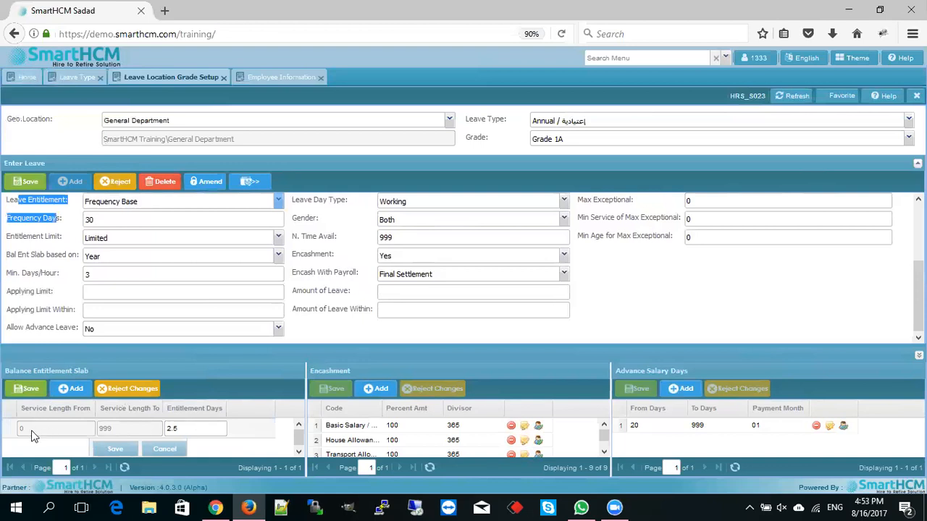
pyautogui.click(145, 447)
pyautogui.click(233, 427)
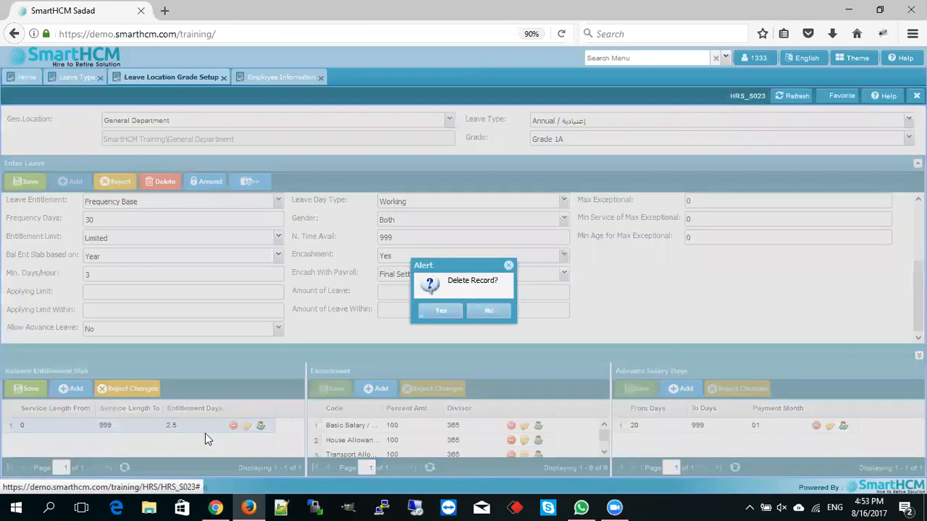
pyautogui.click(74, 389)
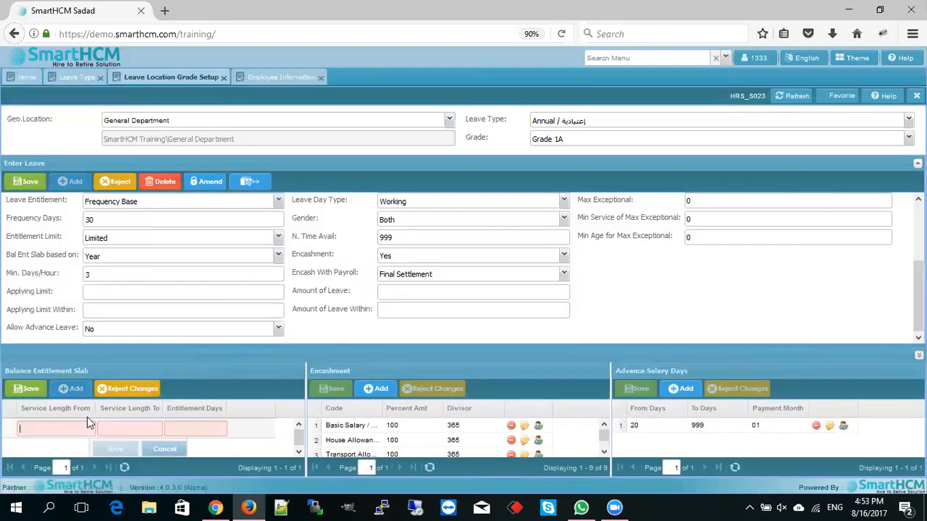
pyautogui.write('0')
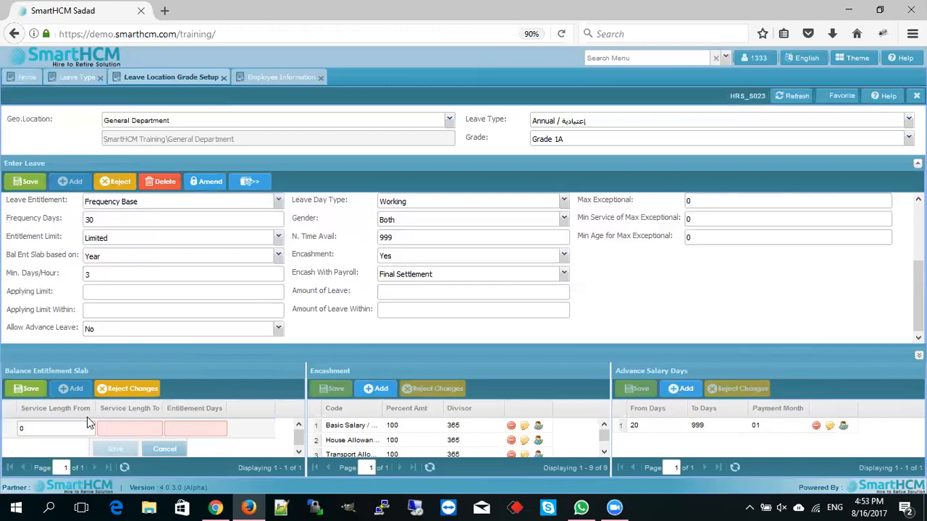
pyautogui.click(146, 428)
pyautogui.write('5')
pyautogui.click(205, 427)
pyautogui.write('1.75')
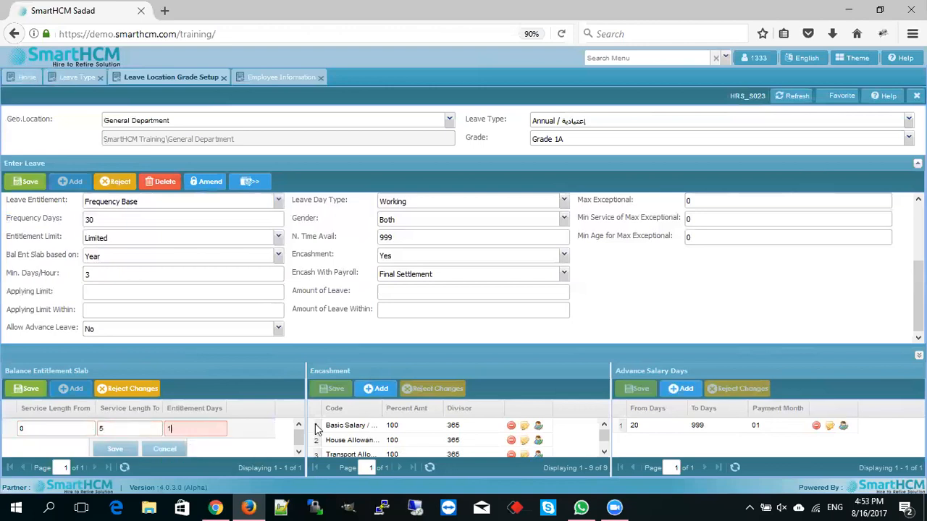
pyautogui.click(123, 450)
# - Add a second slab for service length 5 to 99 with 2.5 entitlement days and try to save both slabs
pyautogui.click(70, 388)
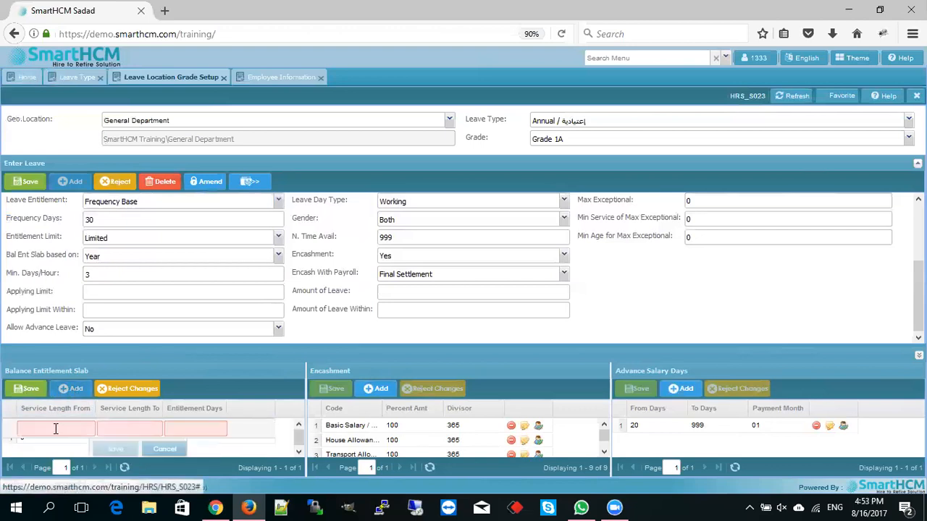
pyautogui.write('5')
pyautogui.press('Tab')
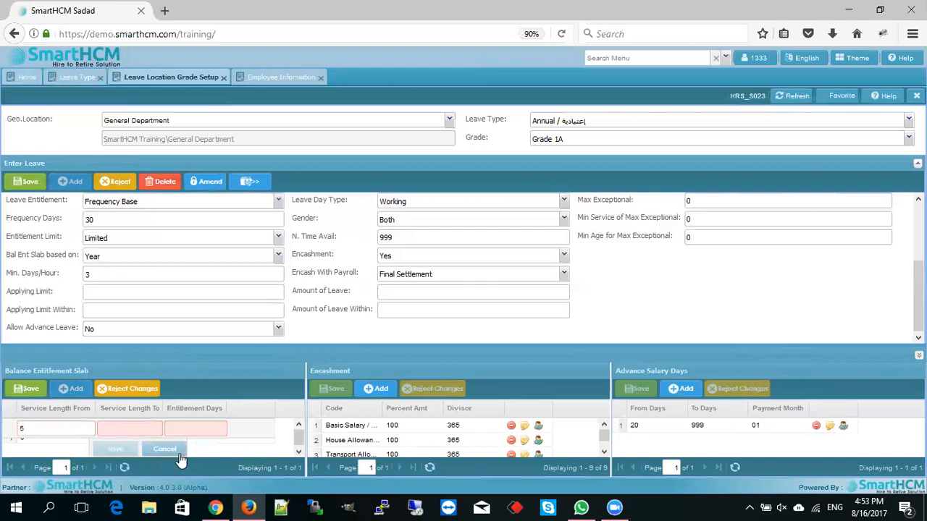
pyautogui.write('99')
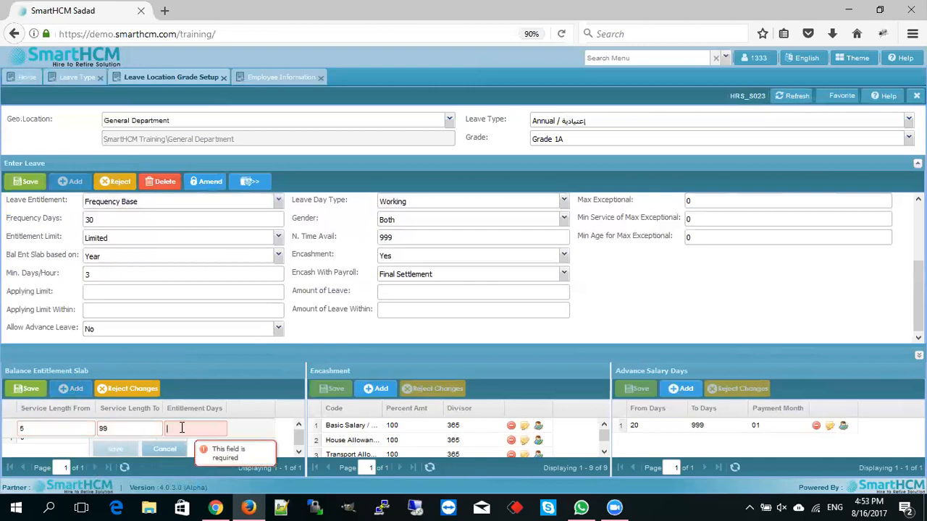
pyautogui.write('2.5')
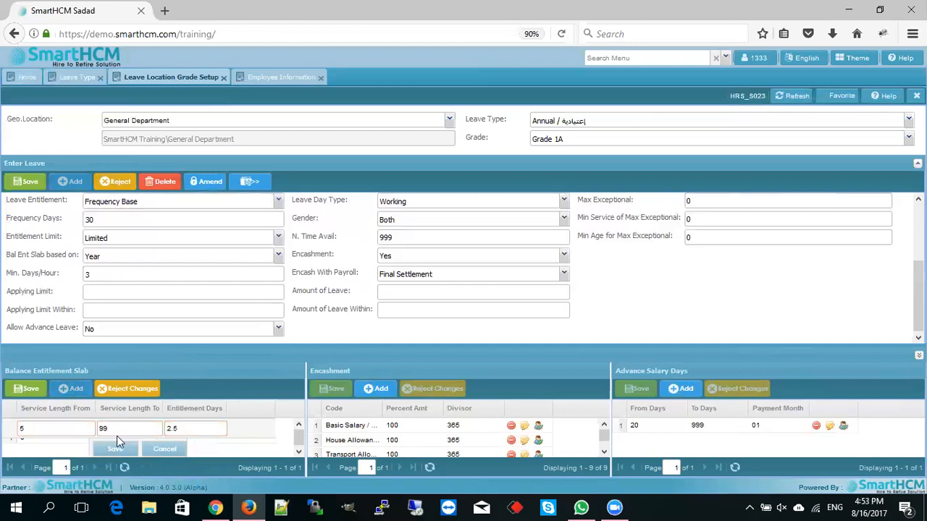
pyautogui.click(114, 449)
pyautogui.click(26, 389)
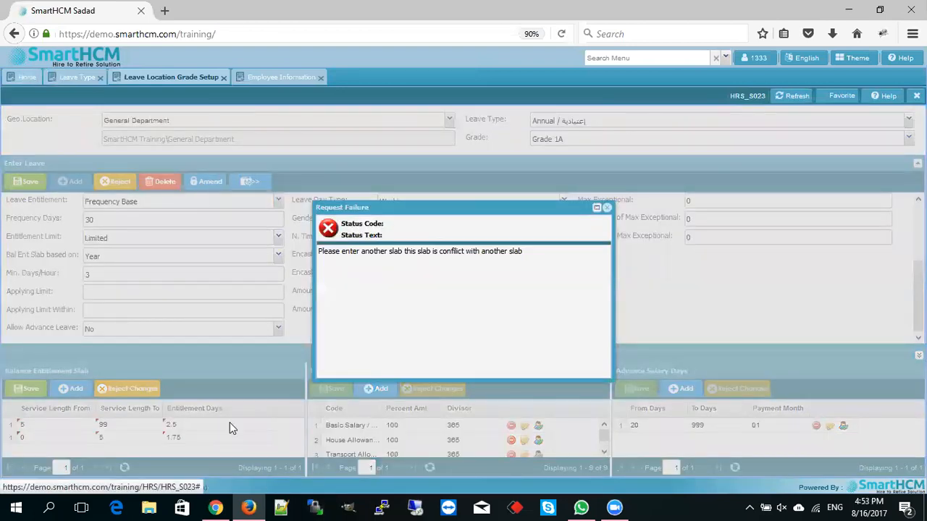
pyautogui.click(607, 208)
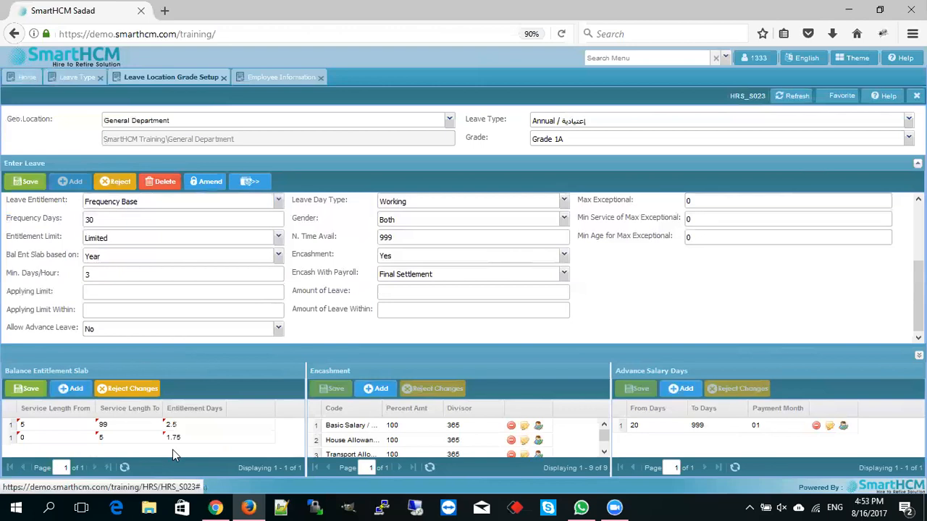
# - Discard the uncommitted slab changes by reloading the Balance Entitlement Slab data
pyautogui.click(125, 469)
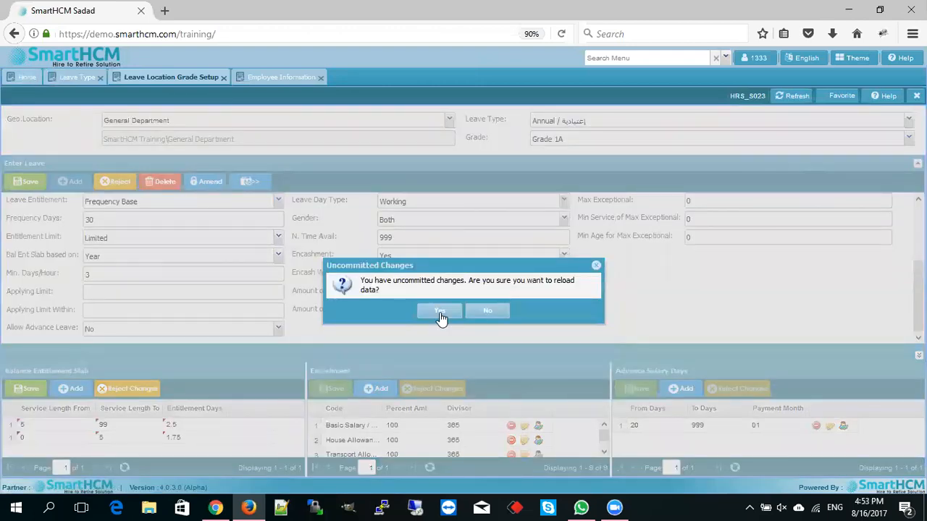
pyautogui.click(476, 314)
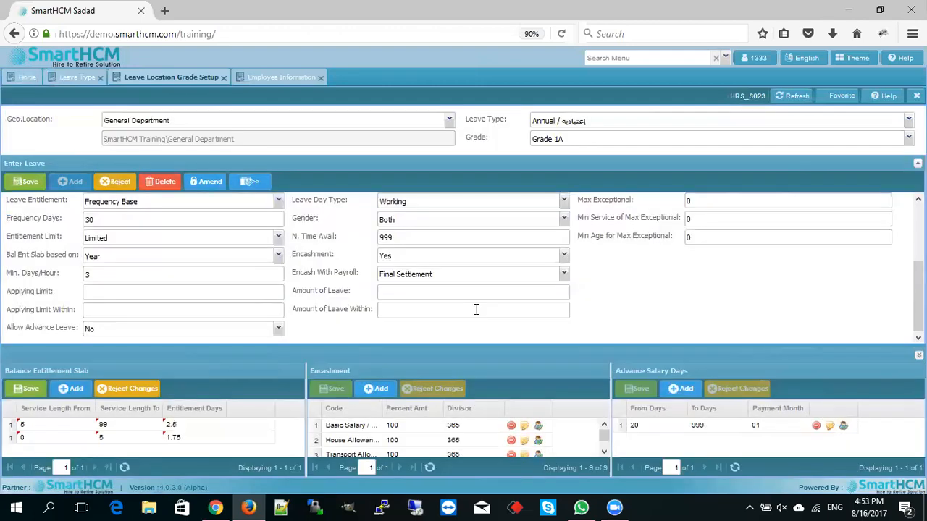
pyautogui.click(125, 468)
pyautogui.click(423, 311)
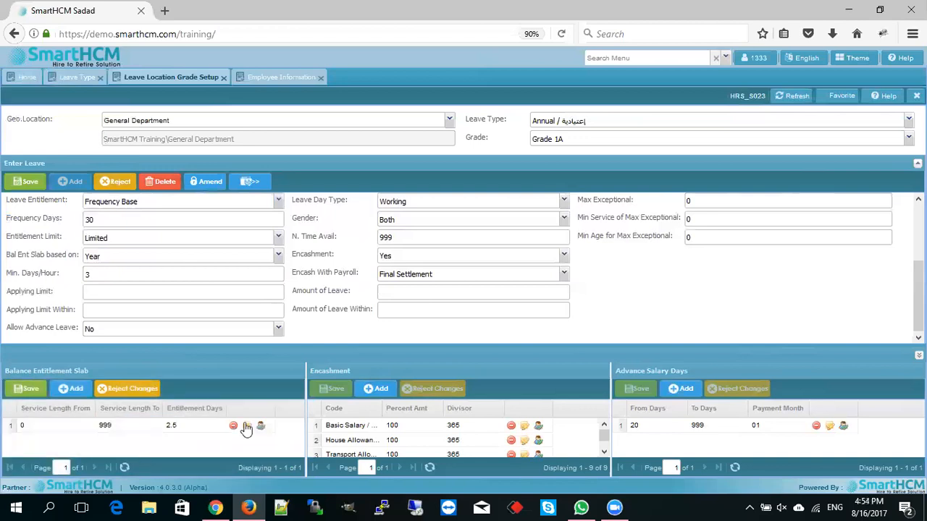
# - Delete the 0 to 999 balance entitlement slab and save a new one for service length 0 to 5 with 1.75 entitlement days
pyautogui.click(234, 426)
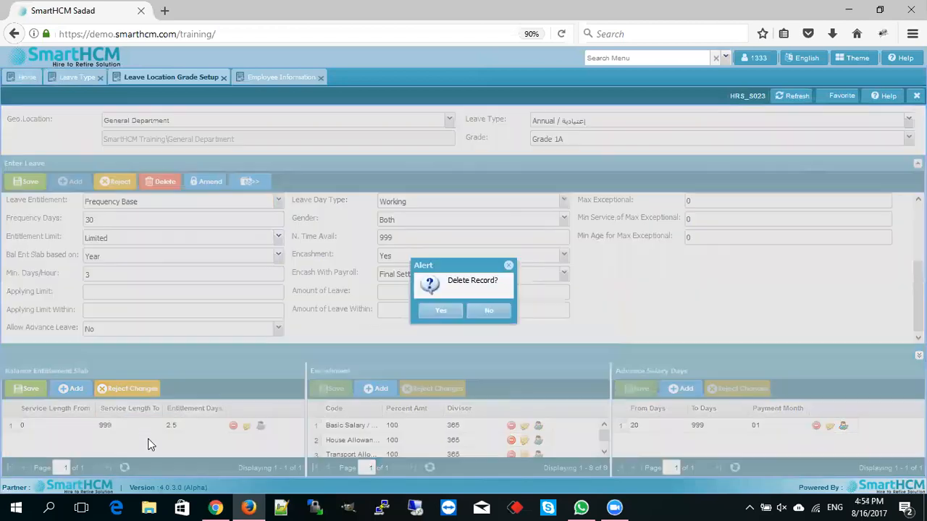
pyautogui.click(442, 312)
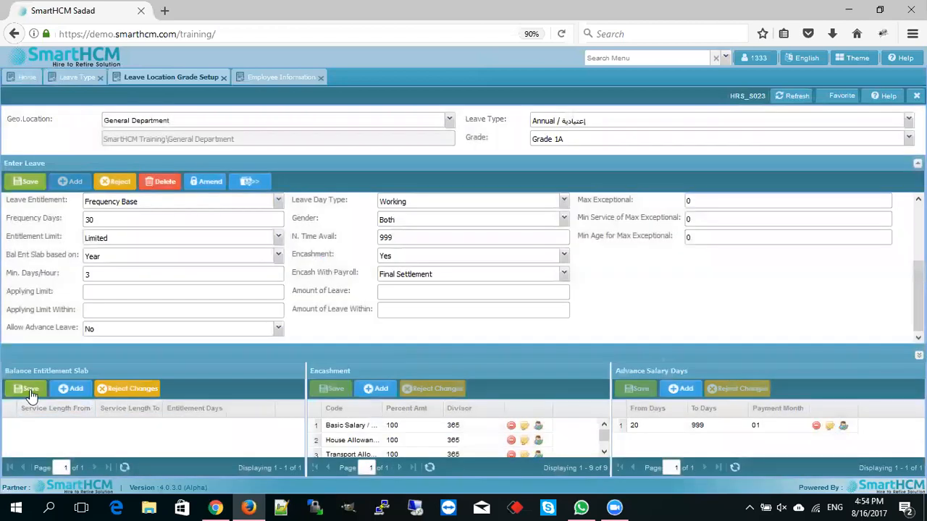
pyautogui.click(71, 389)
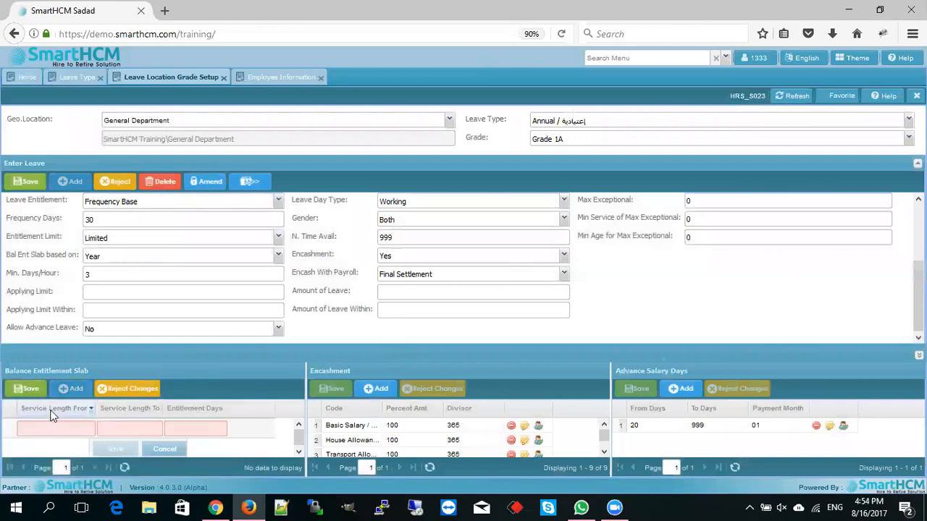
pyautogui.write('0')
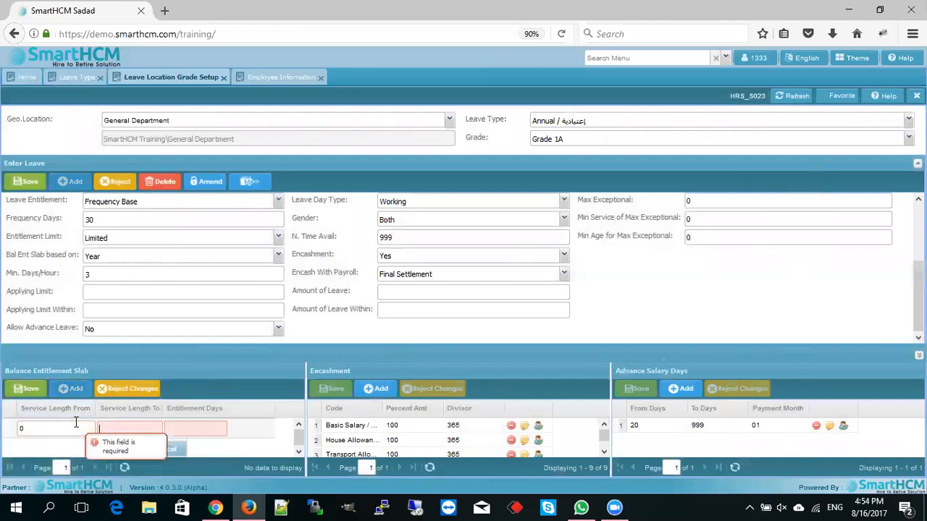
pyautogui.write('5')
pyautogui.click(178, 430)
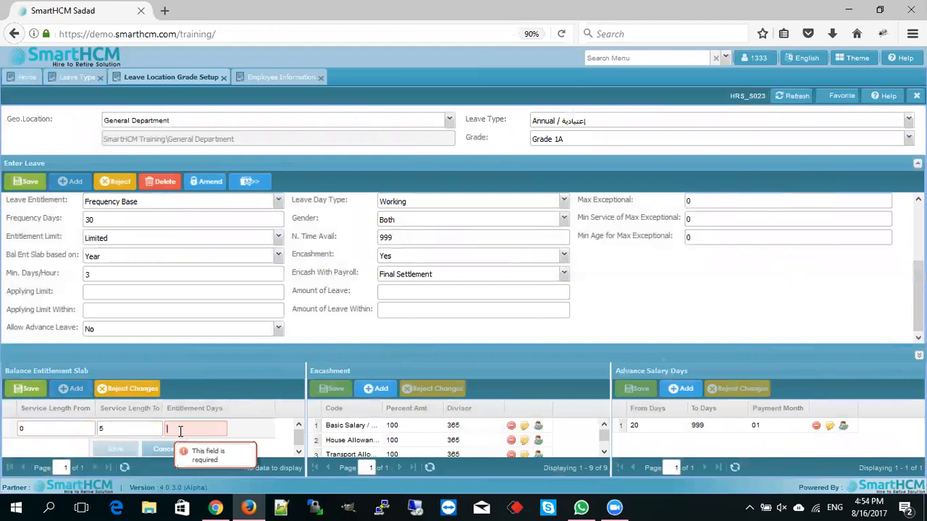
pyautogui.write('1.75')
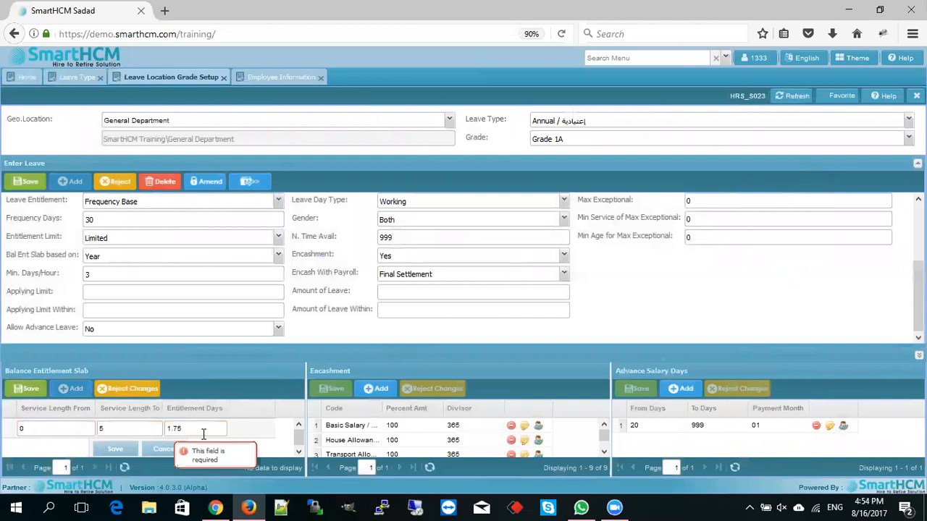
pyautogui.click(107, 448)
pyautogui.click(29, 389)
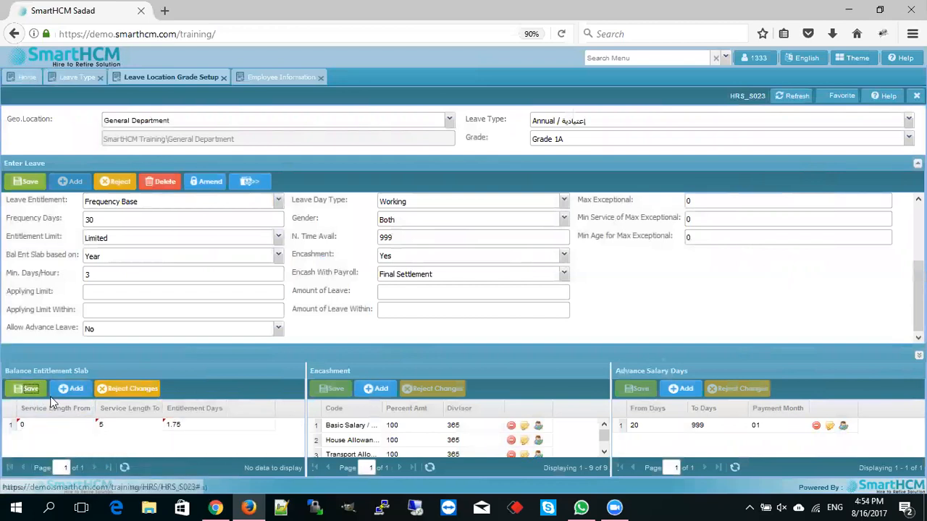
# - Add and save a balance entitlement slab for service length 5 to 99 with 2.5 entitlement days
pyautogui.click(72, 389)
pyautogui.write('5')
pyautogui.press('Tab')
pyautogui.write('99')
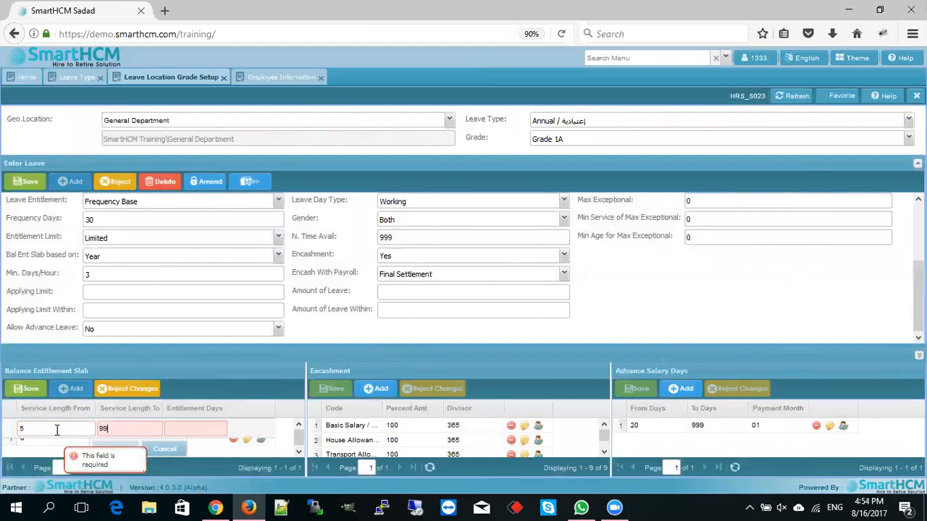
pyautogui.press('Tab')
pyautogui.write('2.5')
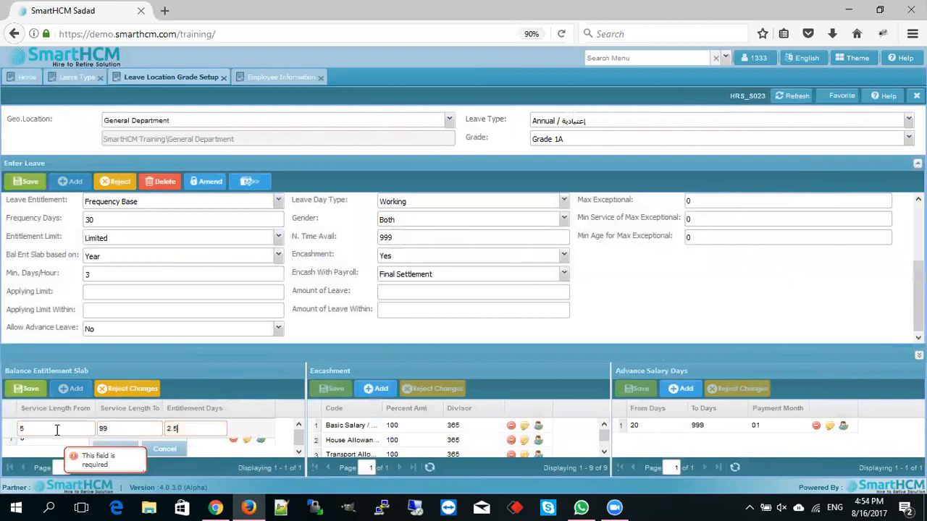
pyautogui.press('Return')
pyautogui.click(31, 394)
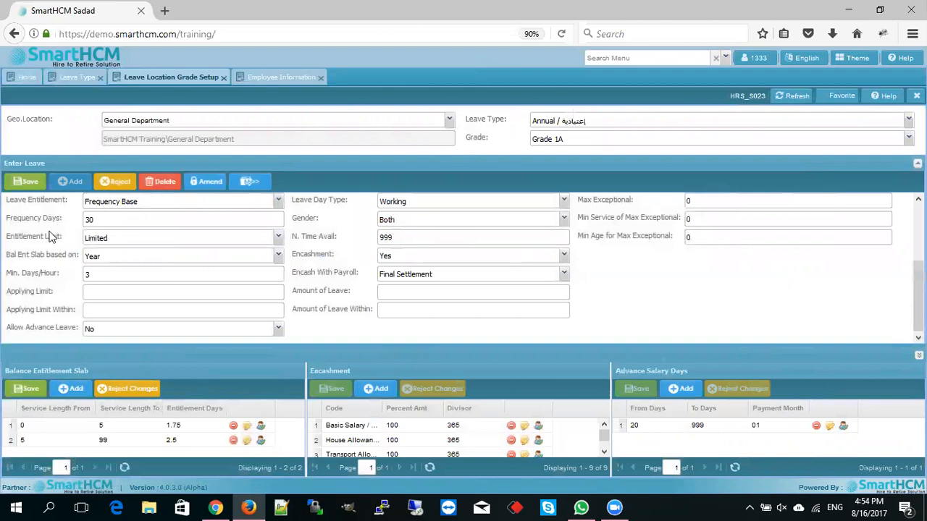
# - Examine how Leave Entitlement, Frequency Days and Bal Ent Slab based on relate to the two balance entitlement slabs
pyautogui.tripleClick(25, 202)
pyautogui.tripleClick(42, 217)
pyautogui.tripleClick(42, 195)
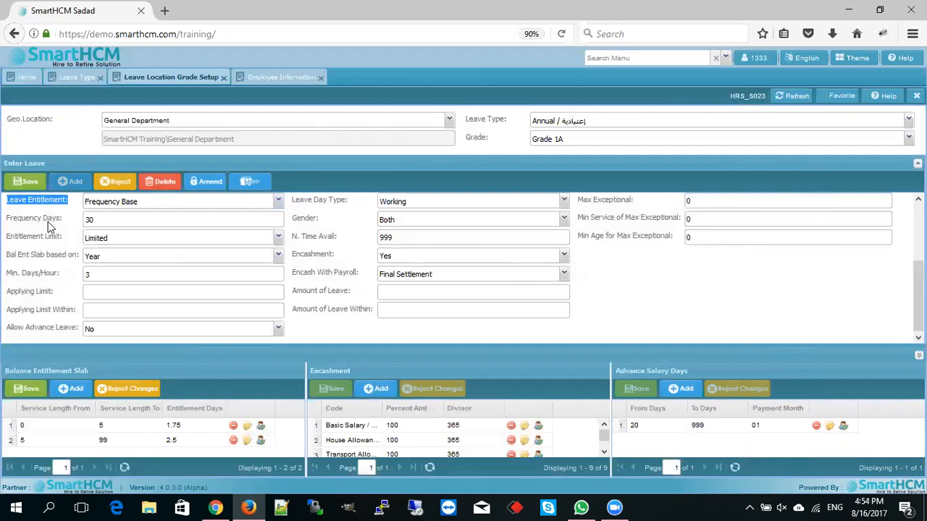
pyautogui.doubleClick(110, 222)
pyautogui.doubleClick(50, 220)
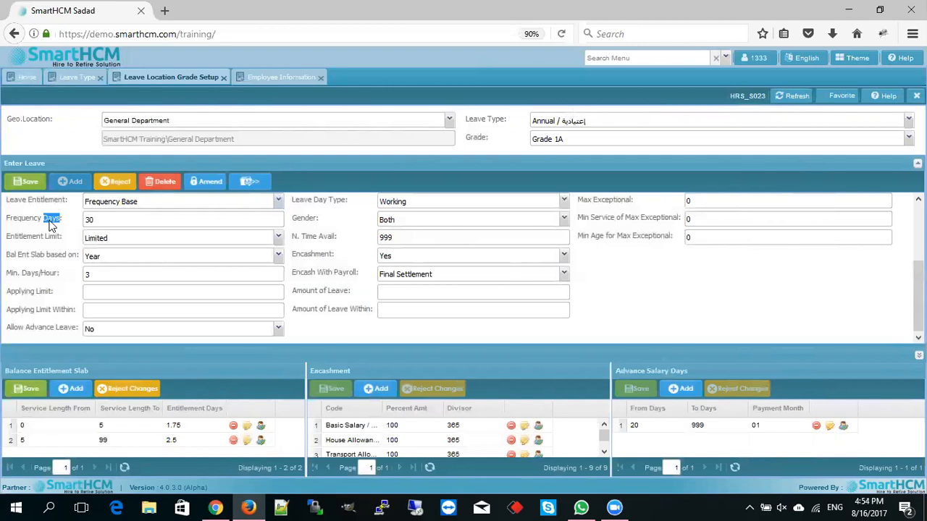
pyautogui.doubleClick(30, 222)
pyautogui.click(67, 427)
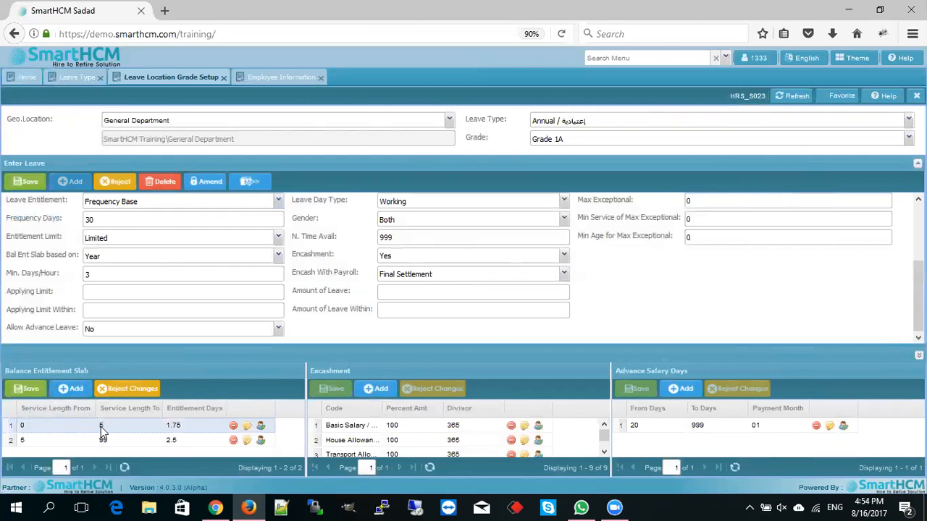
pyautogui.doubleClick(95, 219)
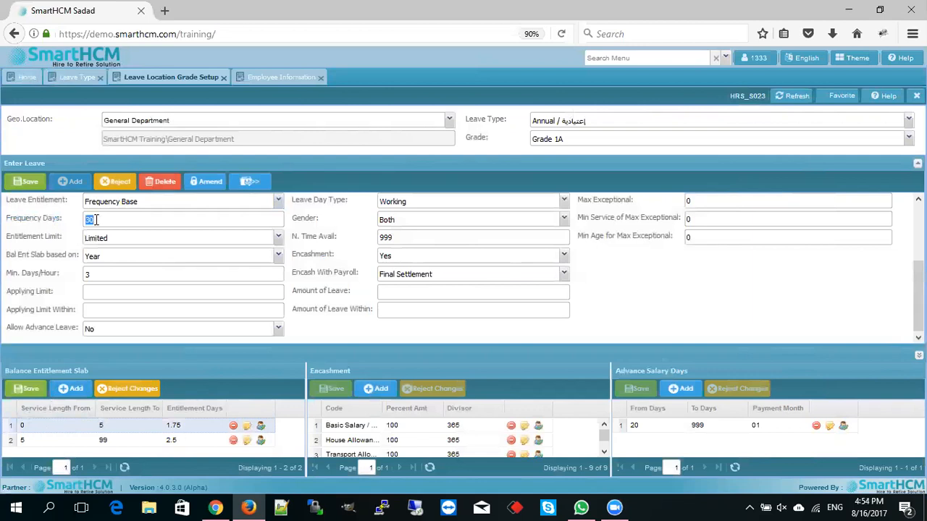
pyautogui.click(52, 442)
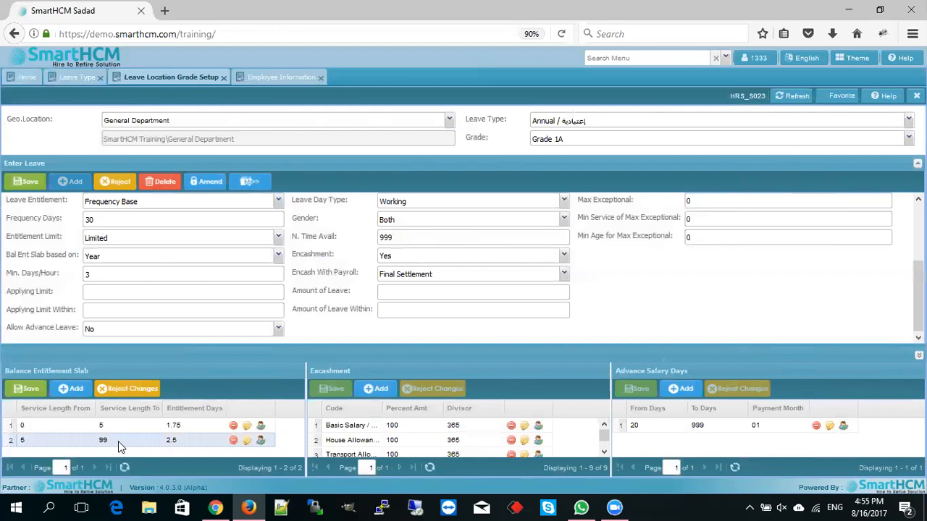
pyautogui.tripleClick(40, 255)
pyautogui.click(116, 254)
pyautogui.tripleClick(30, 256)
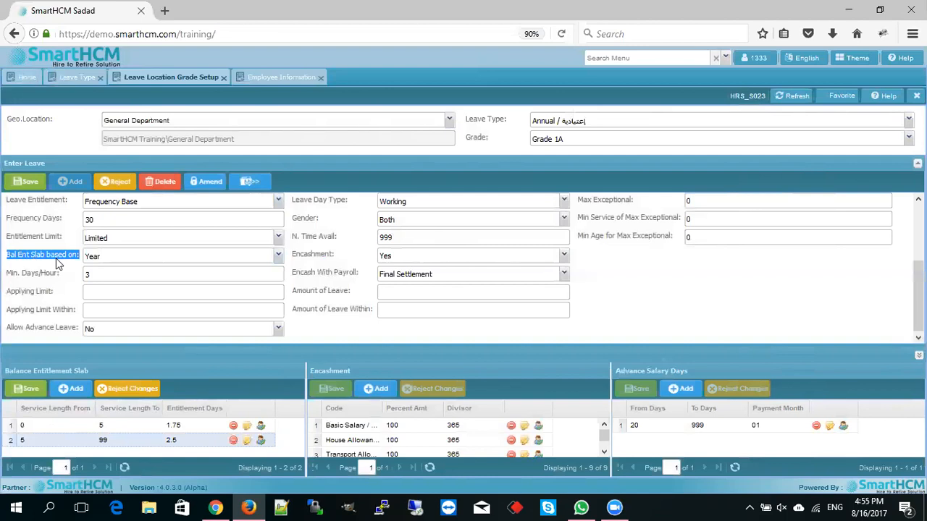
# - Examine the Day, Month and Year options of Bal Ent Slab based on against the two balance entitlement slabs
pyautogui.click(278, 256)
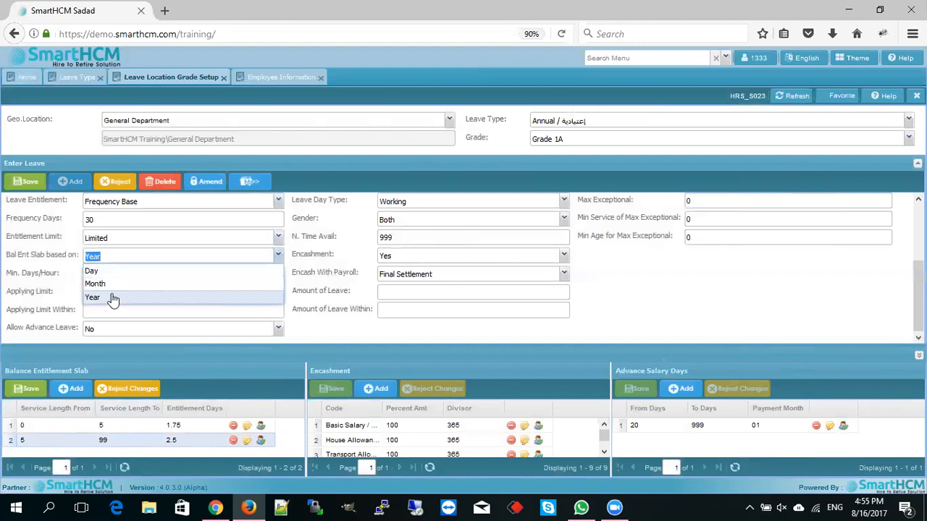
pyautogui.doubleClick(42, 257)
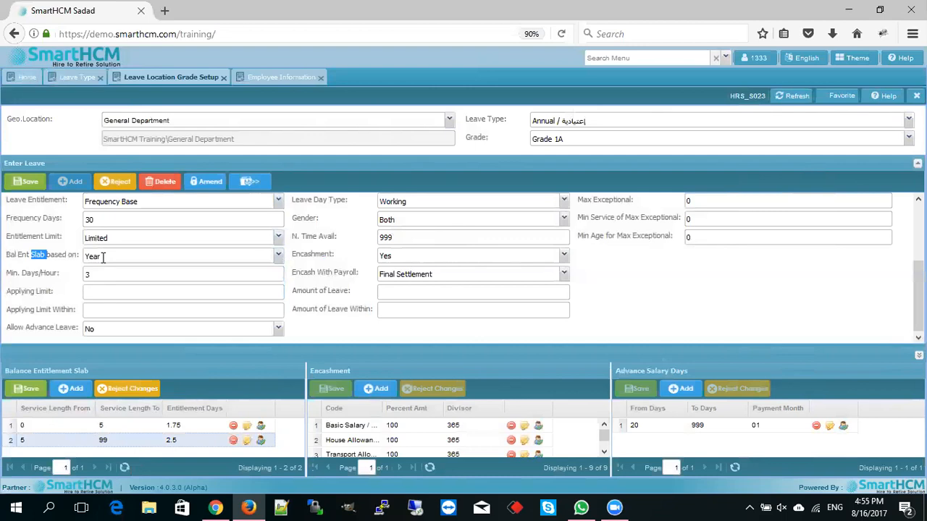
pyautogui.click(120, 426)
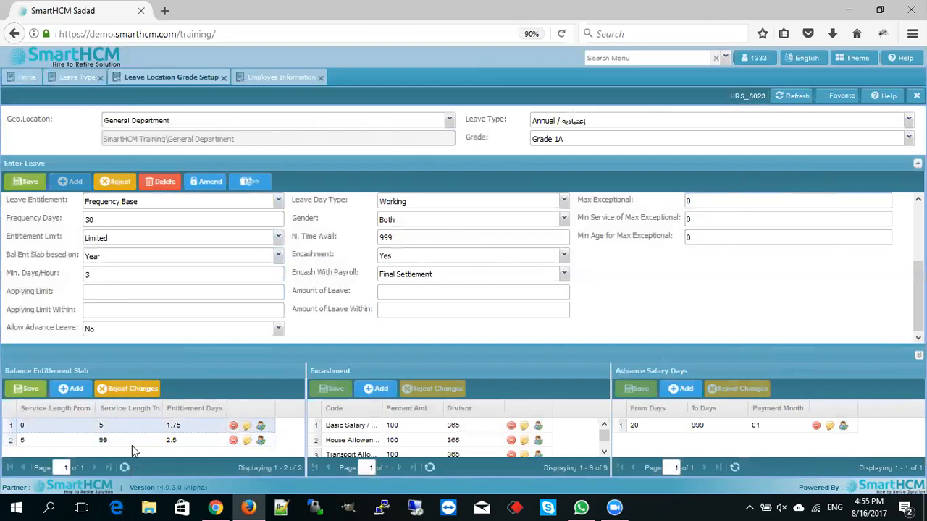
pyautogui.click(103, 440)
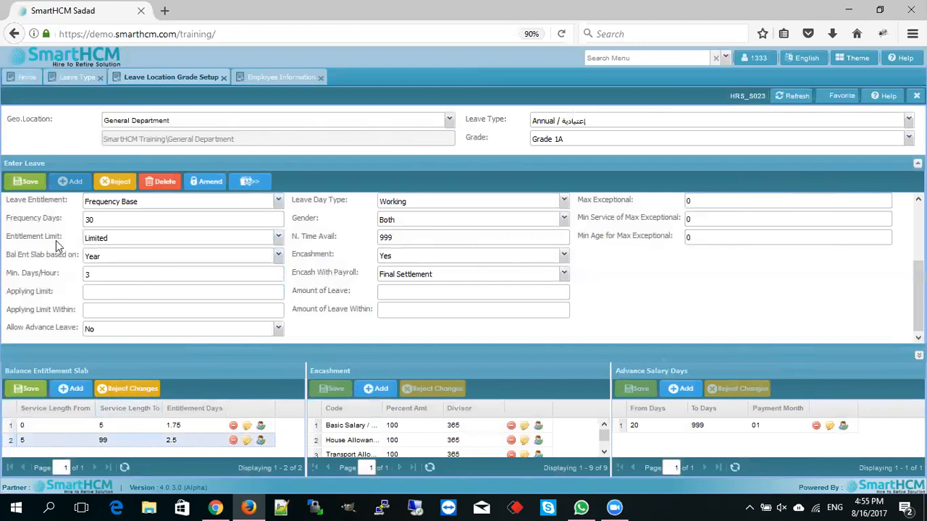
pyautogui.click(142, 438)
# - Try the other Entitlement Limit option and set the field back to Limited
pyautogui.click(278, 237)
pyautogui.click(102, 266)
pyautogui.click(278, 238)
pyautogui.click(91, 247)
# - Try 1 as the Min. Days/Hour value and set it back to 3
pyautogui.doubleClick(42, 274)
pyautogui.doubleClick(11, 273)
pyautogui.click(45, 278)
pyautogui.doubleClick(98, 274)
pyautogui.click(98, 275)
pyautogui.doubleClick(114, 276)
pyautogui.write('1')
pyautogui.doubleClick(115, 276)
pyautogui.write('3')
pyautogui.click(103, 293)
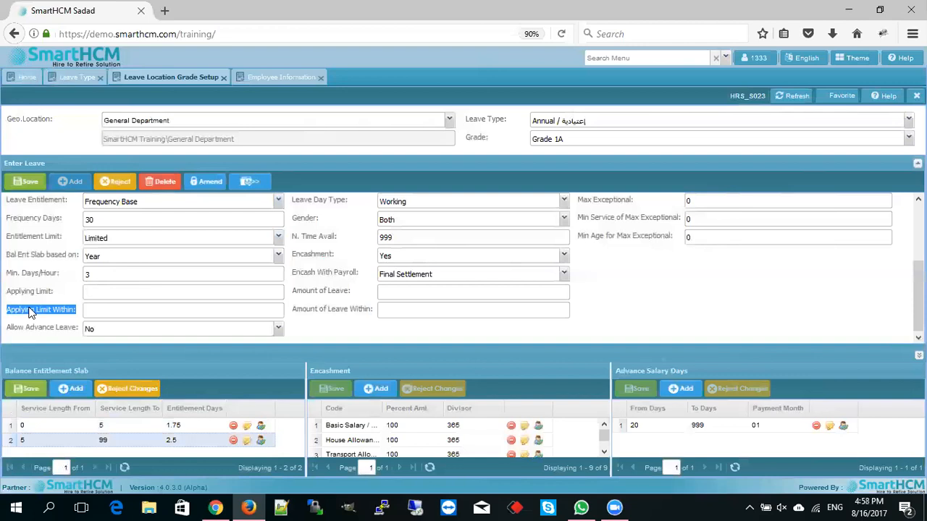
# - Set Applying Limit to 30 and Applying Limit Within to 365
pyautogui.moveTo(3, 293); pyautogui.dragTo(49, 297)
pyautogui.click(126, 295)
pyautogui.write('30')
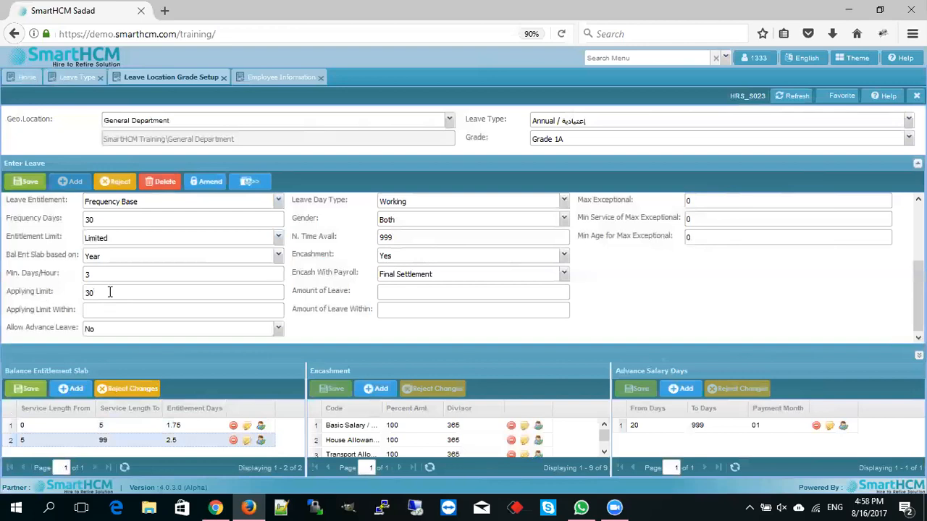
pyautogui.doubleClick(43, 292)
pyautogui.click(109, 310)
pyautogui.write('360')
pyautogui.press('BackSpace')
pyautogui.write('5')
pyautogui.moveTo(85, 310); pyautogui.dragTo(104, 310)
# - Try Applying Limit values of 10 and 1 against the 365-day period, and settle on 2
pyautogui.doubleClick(94, 293)
pyautogui.write('10')
pyautogui.click(106, 310)
pyautogui.press('Tab')
pyautogui.doubleClick(110, 294)
pyautogui.write('1')
pyautogui.click(137, 310)
pyautogui.doubleClick(137, 310)
pyautogui.click(101, 292)
pyautogui.press('BackSpace')
pyautogui.write('2')
# - Try Applying Limit values of 365 and 999, and set the limit back to 2
pyautogui.tripleClick(33, 330)
pyautogui.click(279, 329)
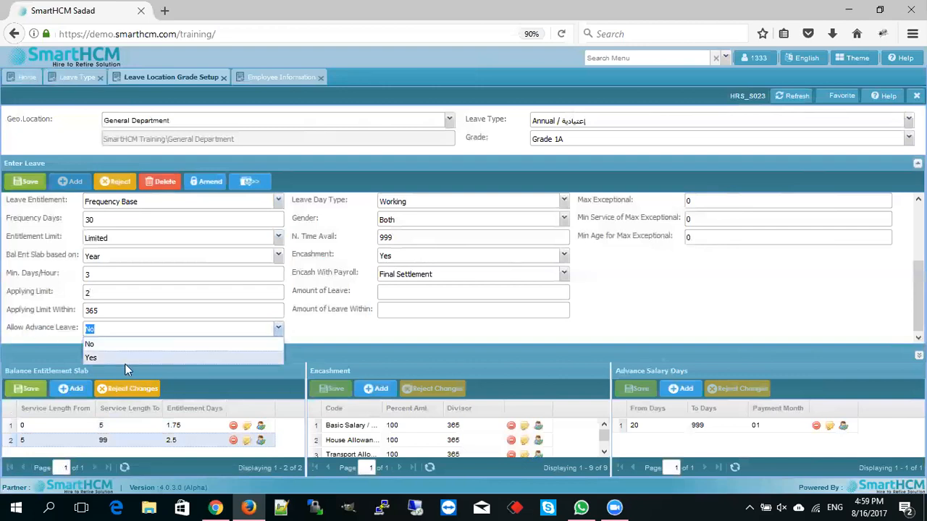
pyautogui.click(113, 306)
pyautogui.click(115, 291)
pyautogui.doubleClick(115, 291)
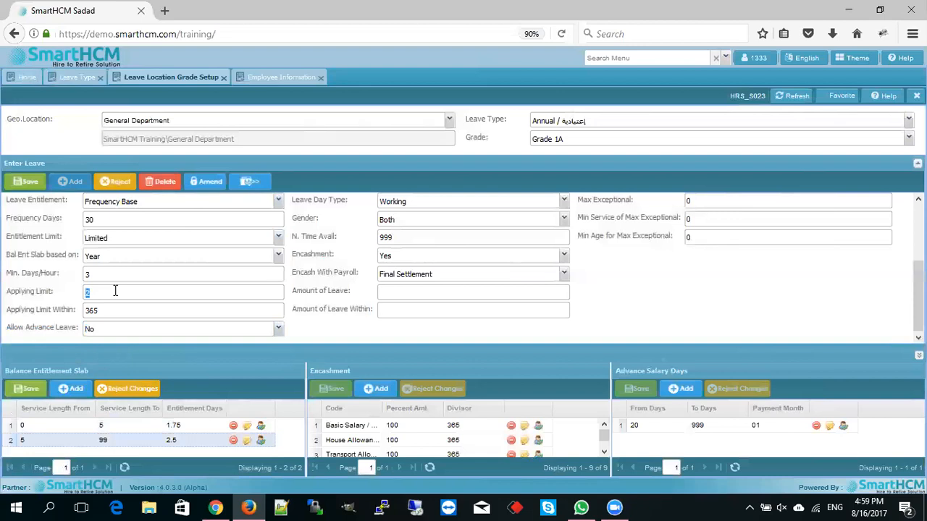
pyautogui.write('365')
pyautogui.doubleClick(115, 292)
pyautogui.write('999')
pyautogui.doubleClick(116, 292)
pyautogui.write('365')
pyautogui.doubleClick(169, 297)
pyautogui.write('2')
# - Review the Allow Advance Leave options and set the field to Yes
pyautogui.tripleClick(34, 328)
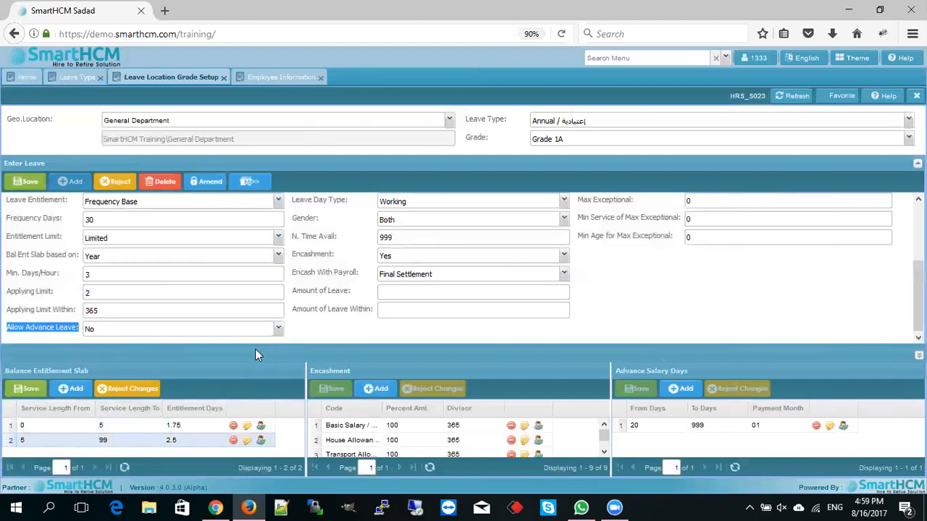
pyautogui.click(277, 329)
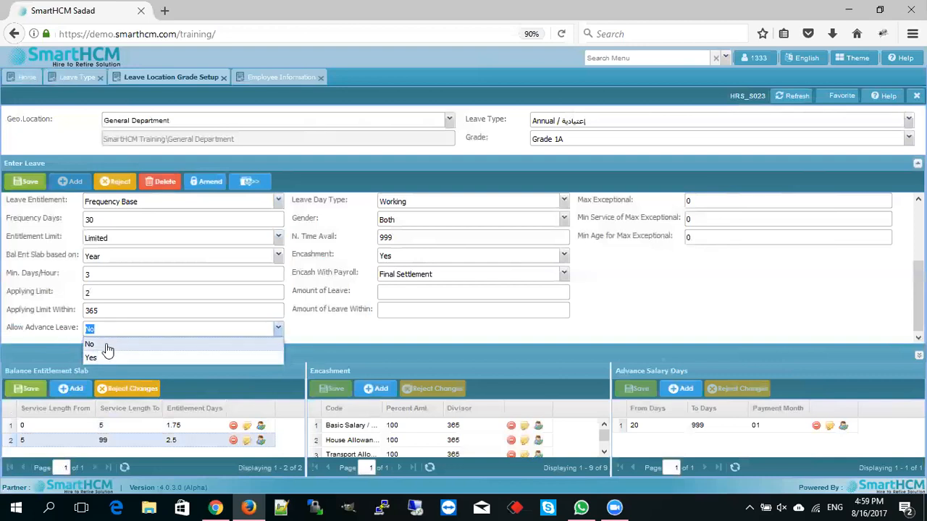
pyautogui.click(105, 348)
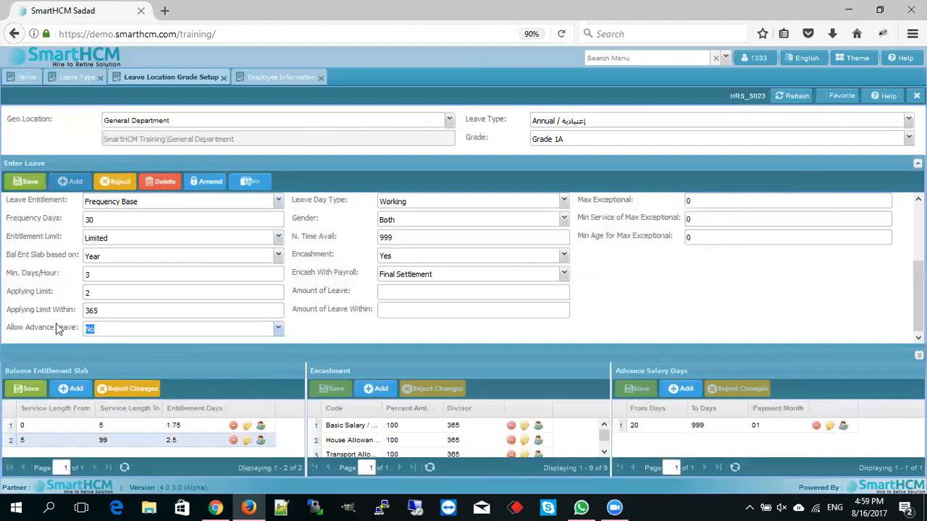
pyautogui.click(278, 330)
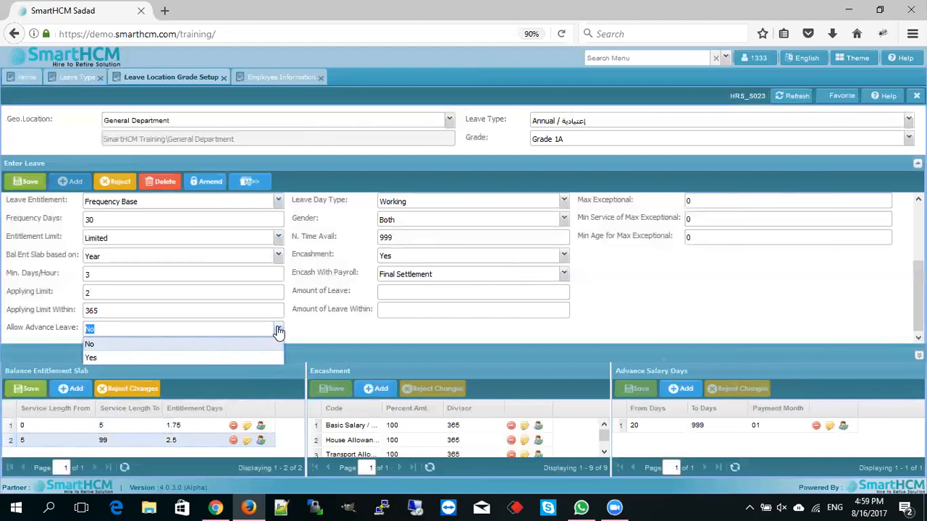
pyautogui.click(103, 359)
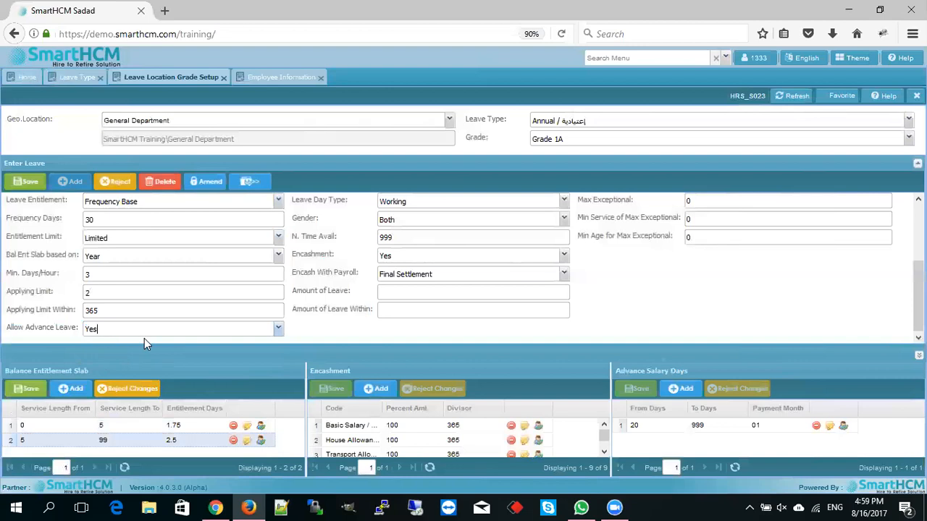